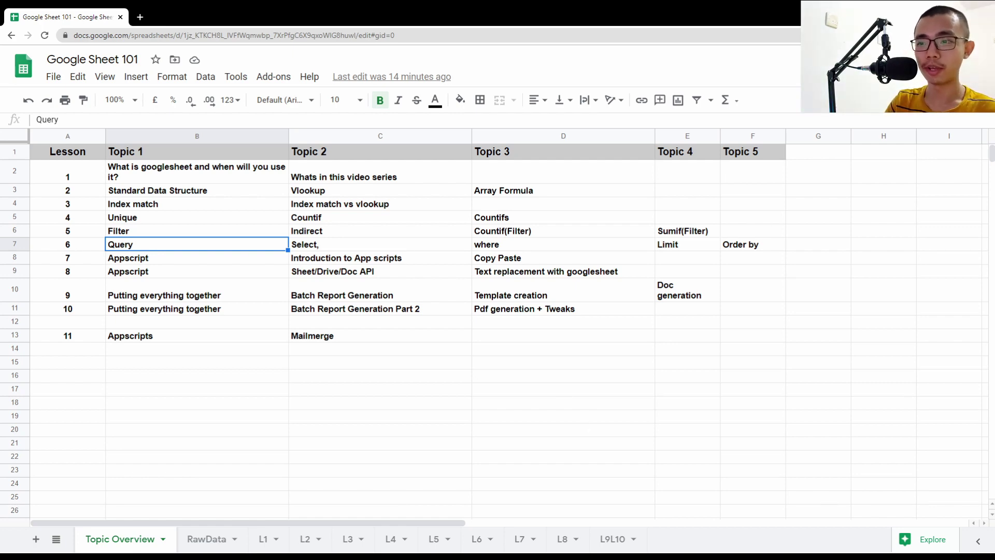
Switch to the L5 sheet holding the Filter, Indirect, Countifs and Sumif lesson.
click(477, 538)
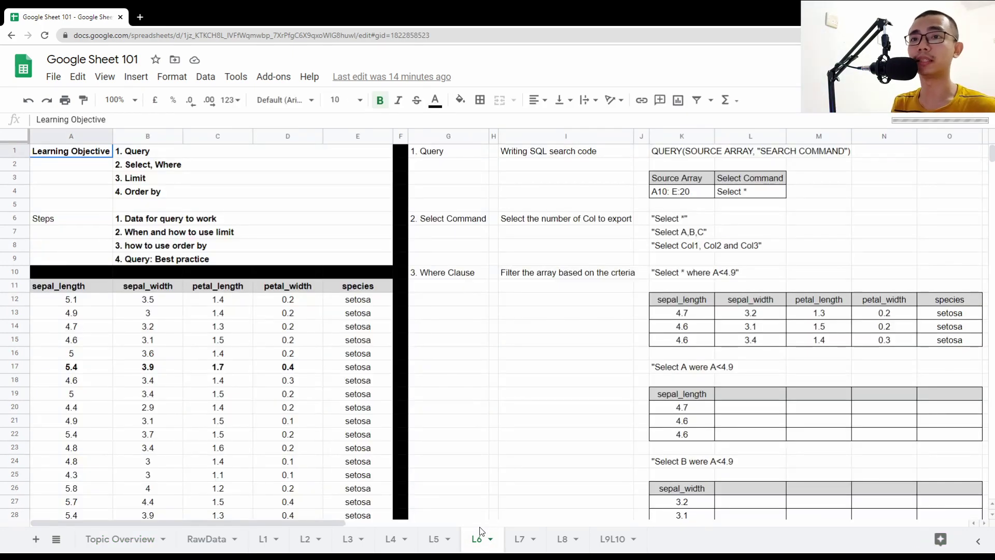
click(436, 539)
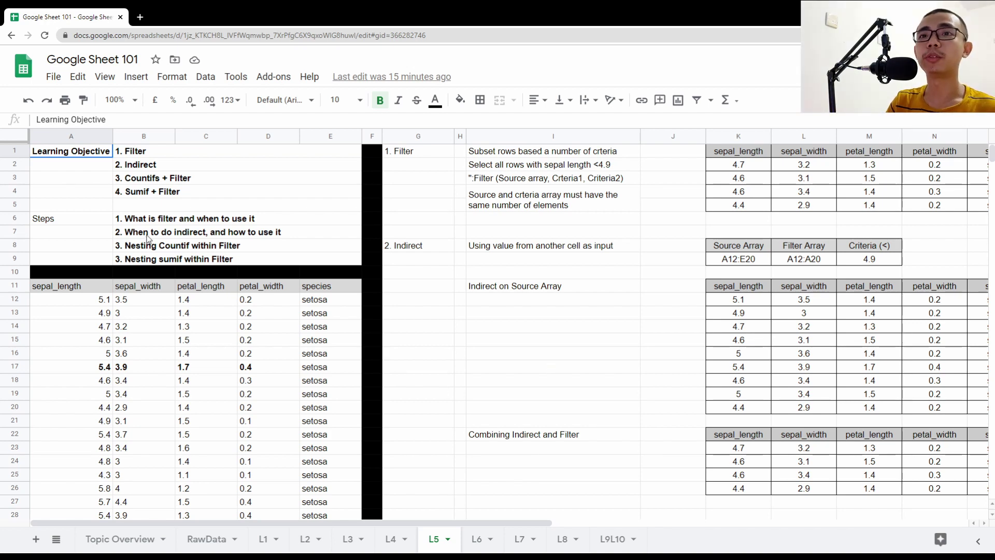
Centre-align the whole Iris data table from row 11 down to the last data row.
drag(61, 287, 333, 410)
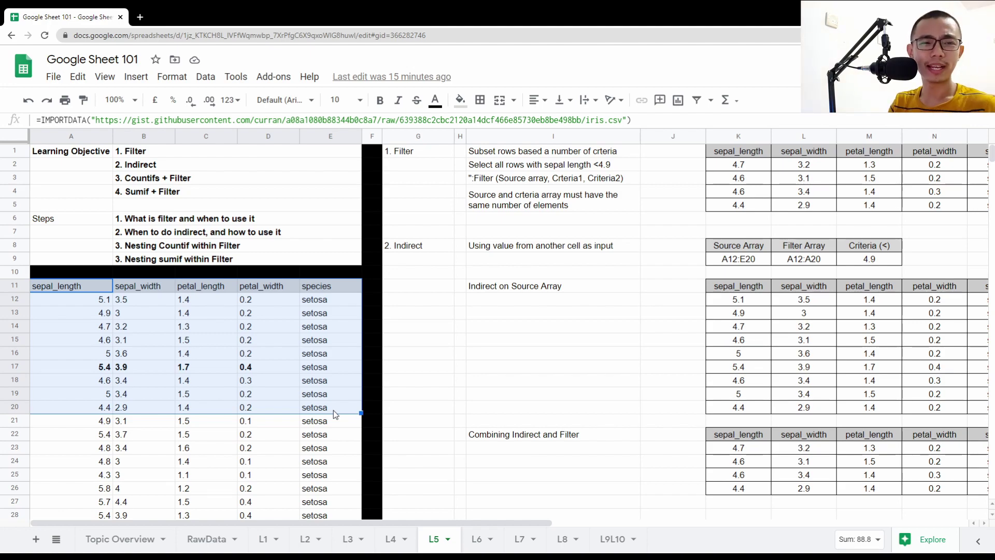
scroll(334, 410, down, 5)
scroll(334, 389, down, 5)
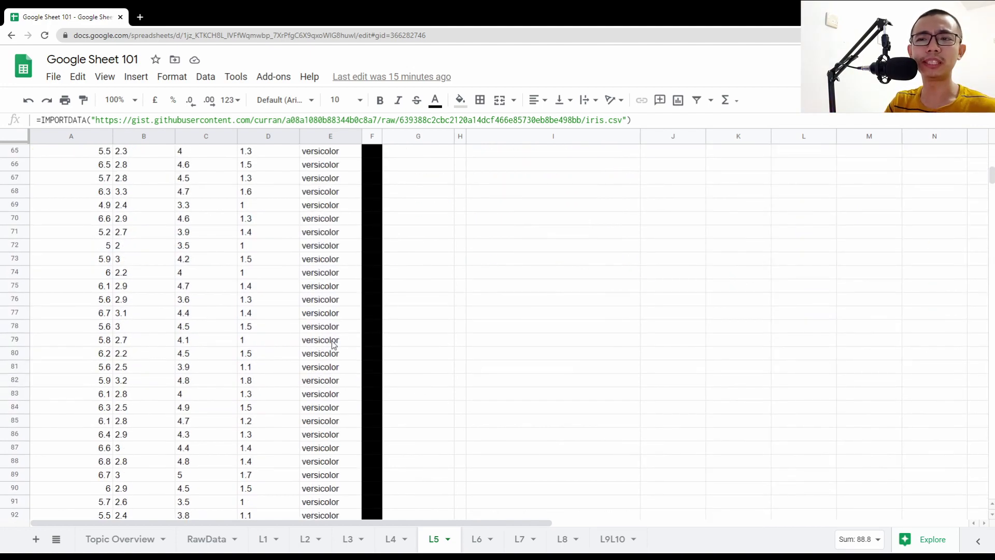
scroll(333, 348, up, 5)
scroll(334, 348, up, 5)
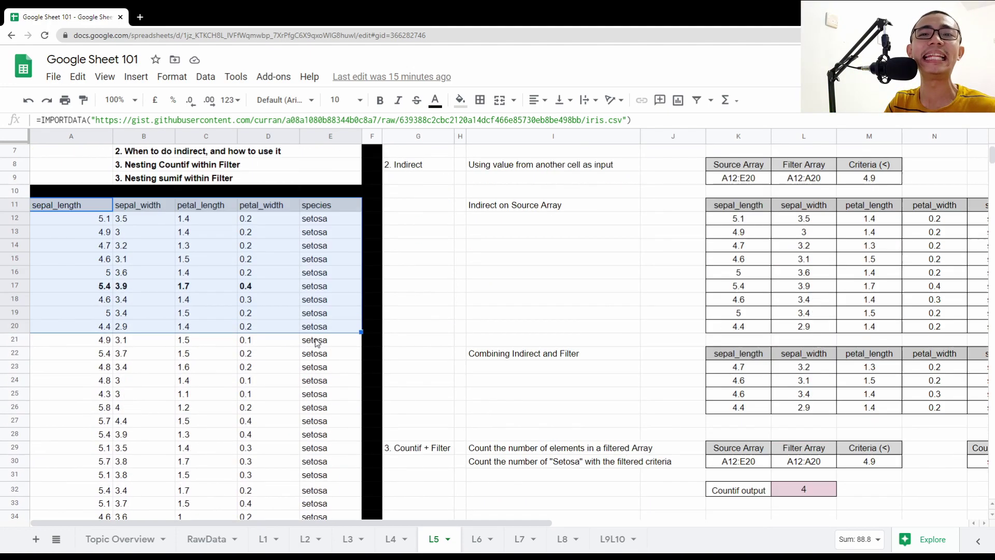
drag(71, 210, 291, 315)
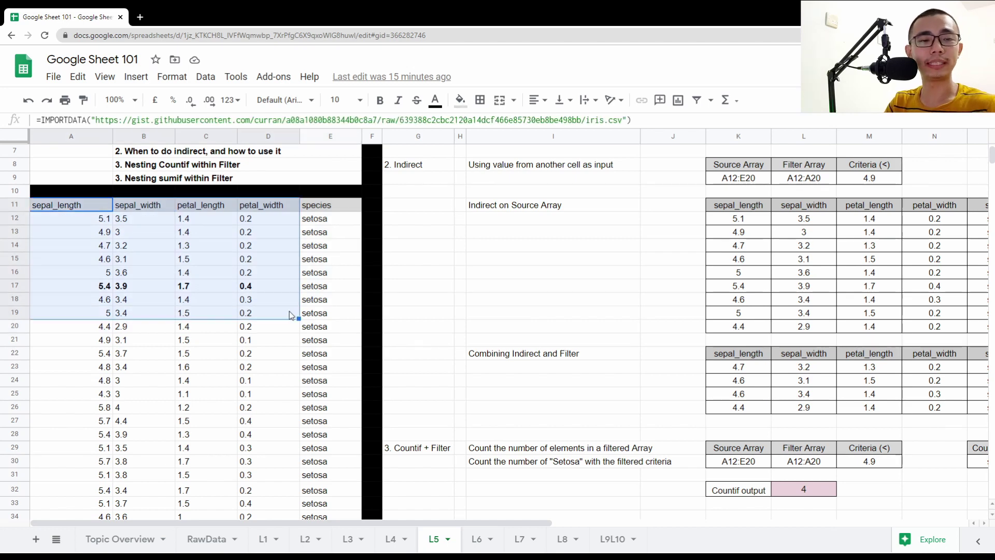
key(ctrl+shift+End)
click(537, 99)
click(553, 127)
click(544, 247)
scroll(544, 247, up, 10)
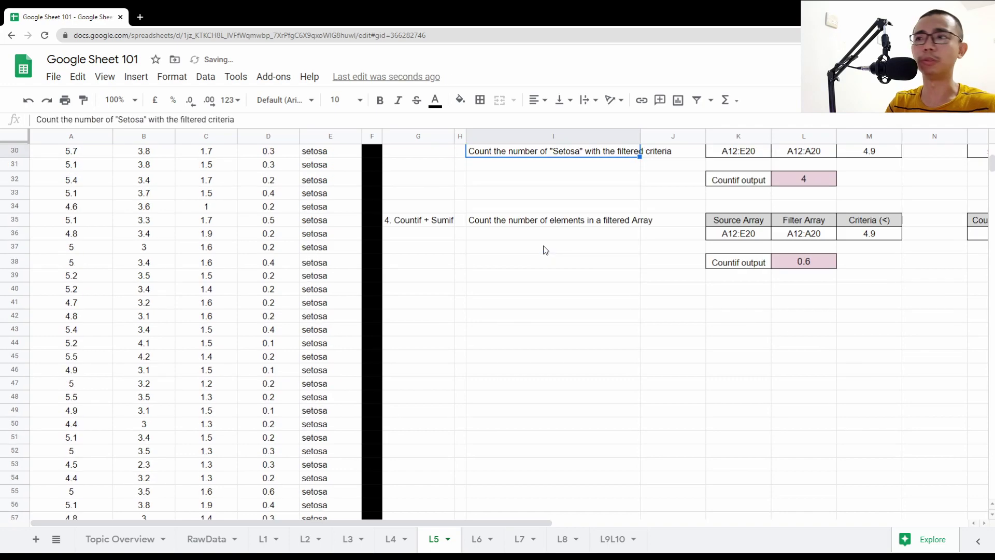
scroll(545, 248, up, 5)
scroll(555, 243, up, 3)
scroll(555, 244, up, 5)
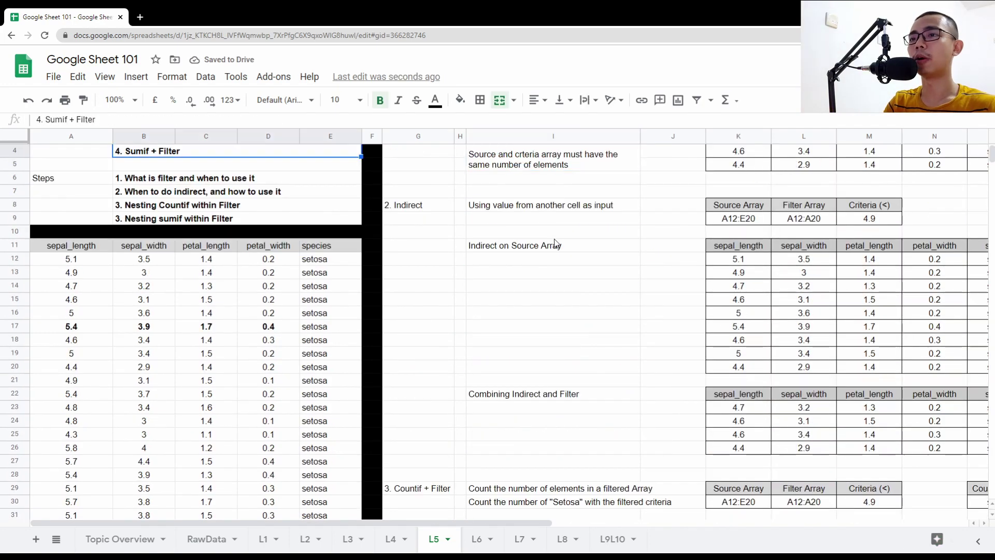
click(459, 152)
key(Right)
key(Right)
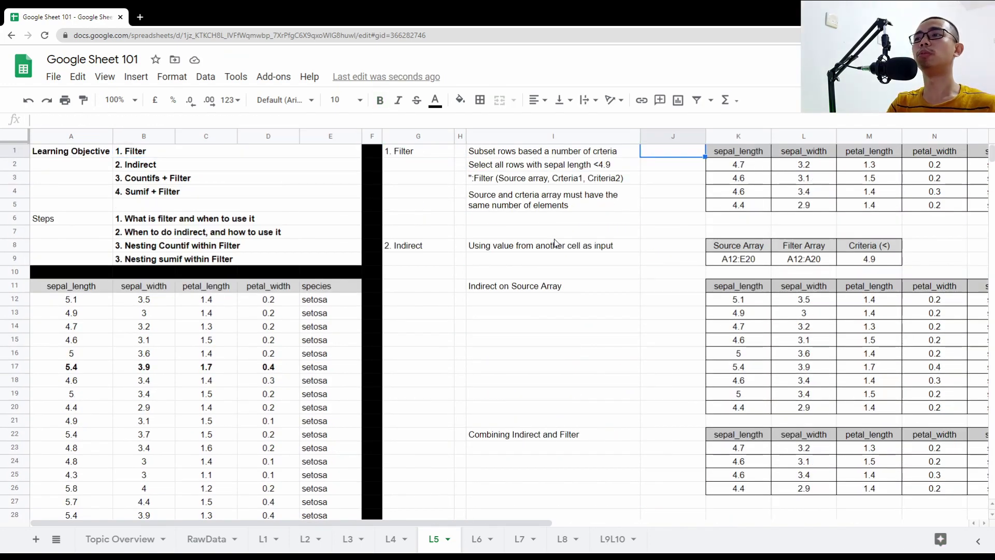
click(511, 525)
drag(510, 524, 639, 524)
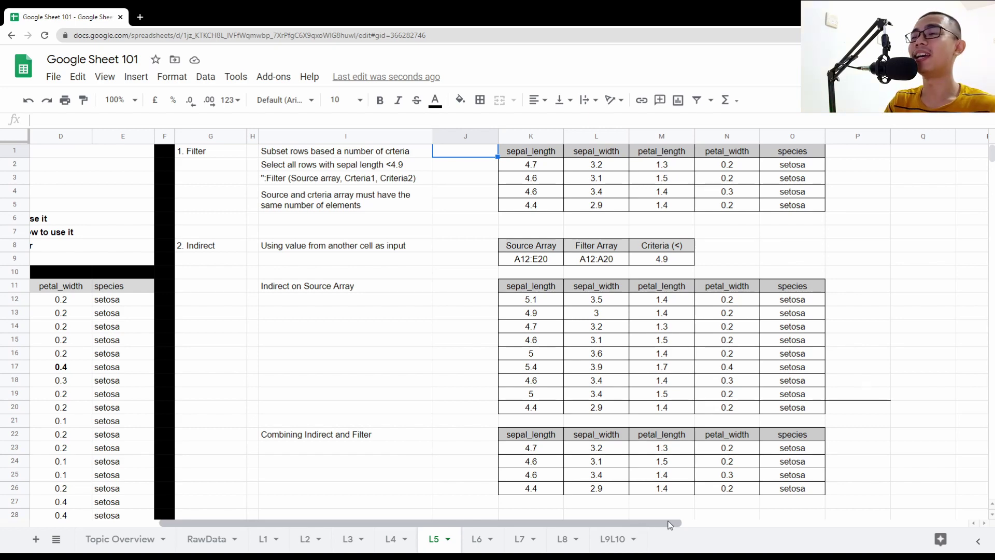
drag(531, 151, 792, 204)
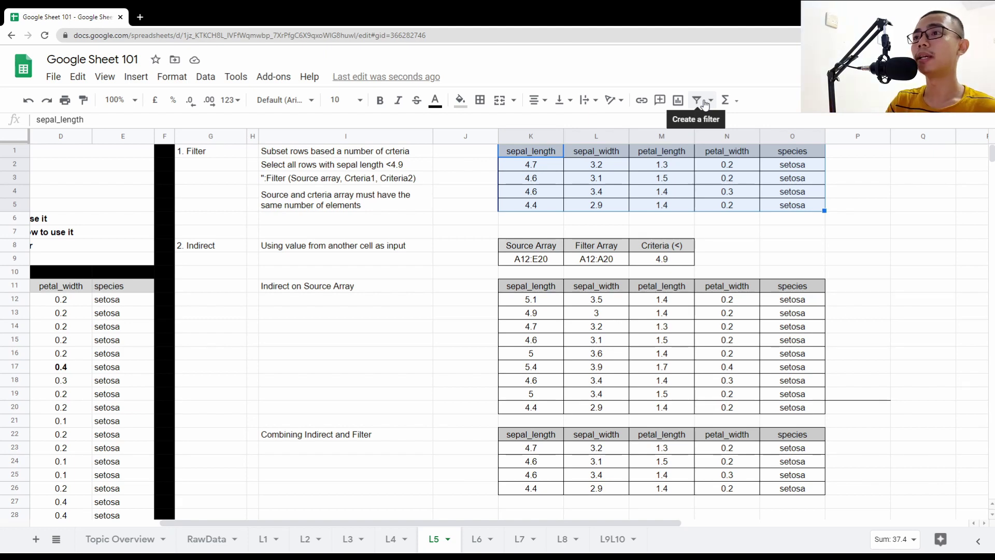
click(542, 179)
click(527, 165)
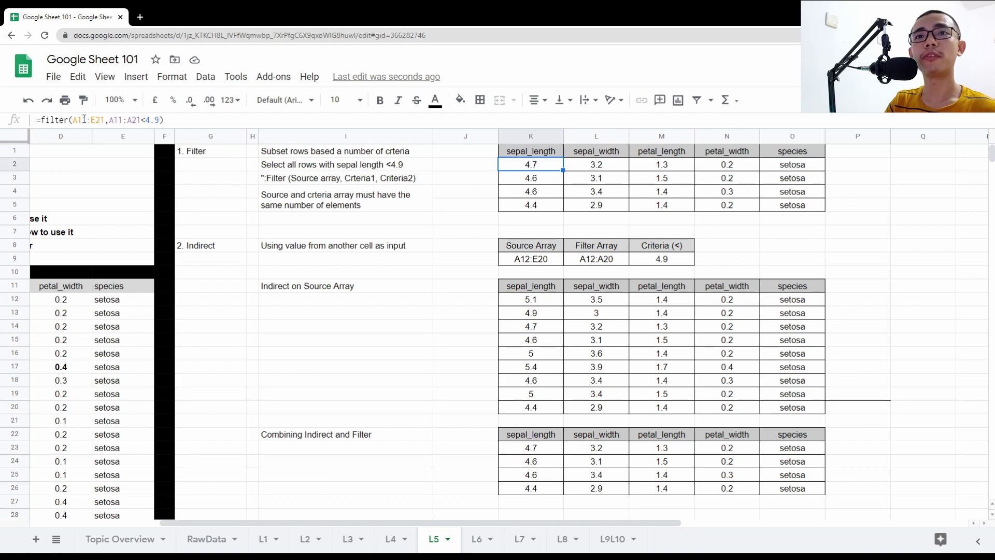
click(73, 119)
drag(73, 119, 104, 119)
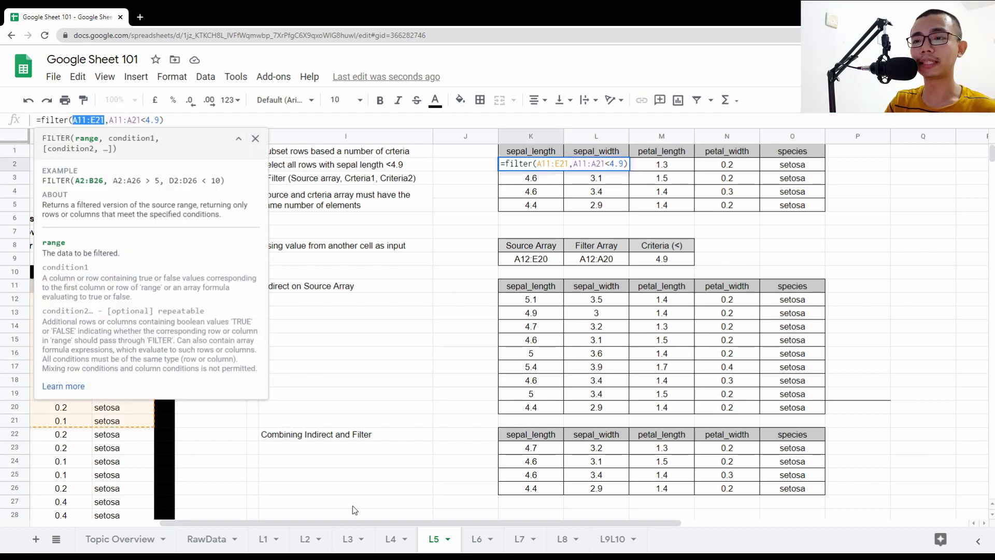
drag(466, 524, 350, 524)
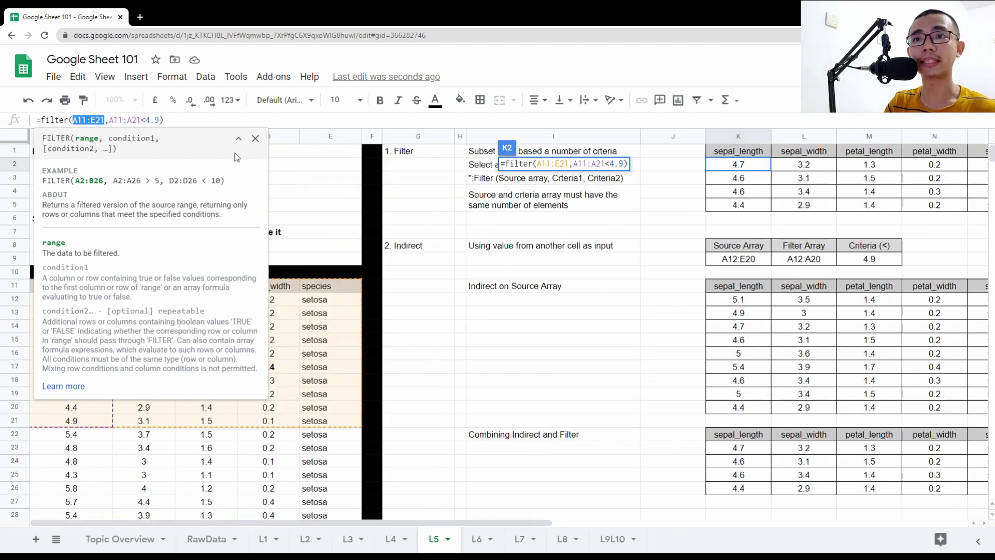
click(238, 138)
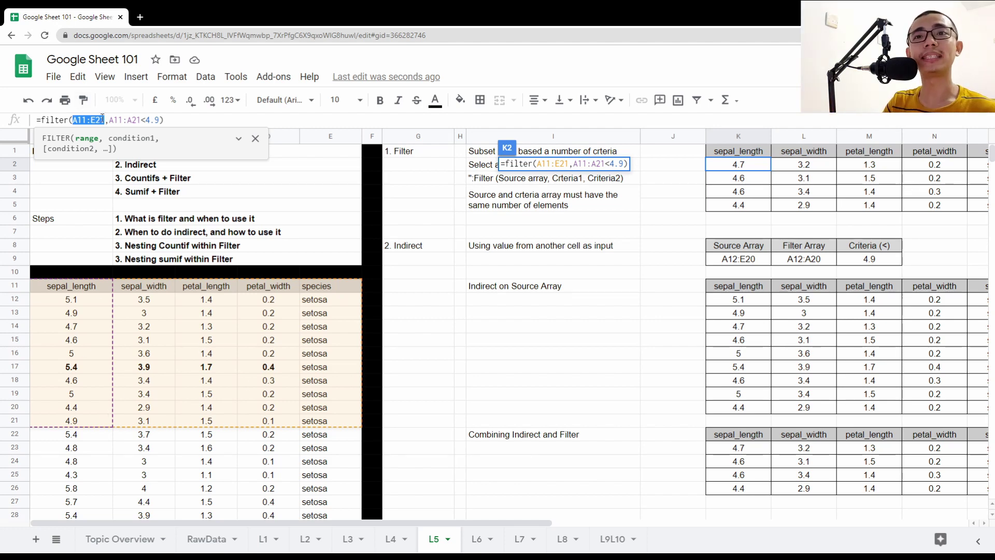
drag(109, 119, 162, 119)
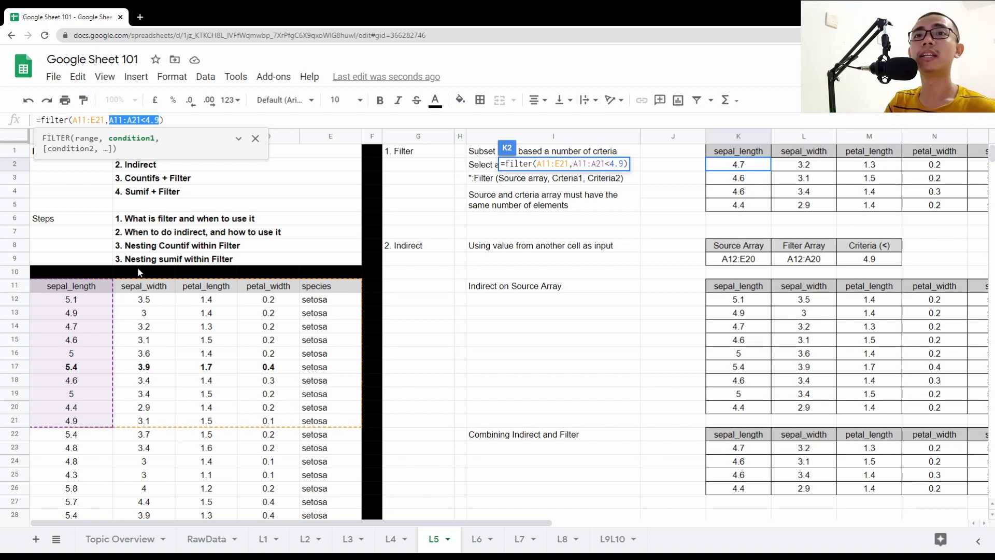
drag(72, 120, 105, 119)
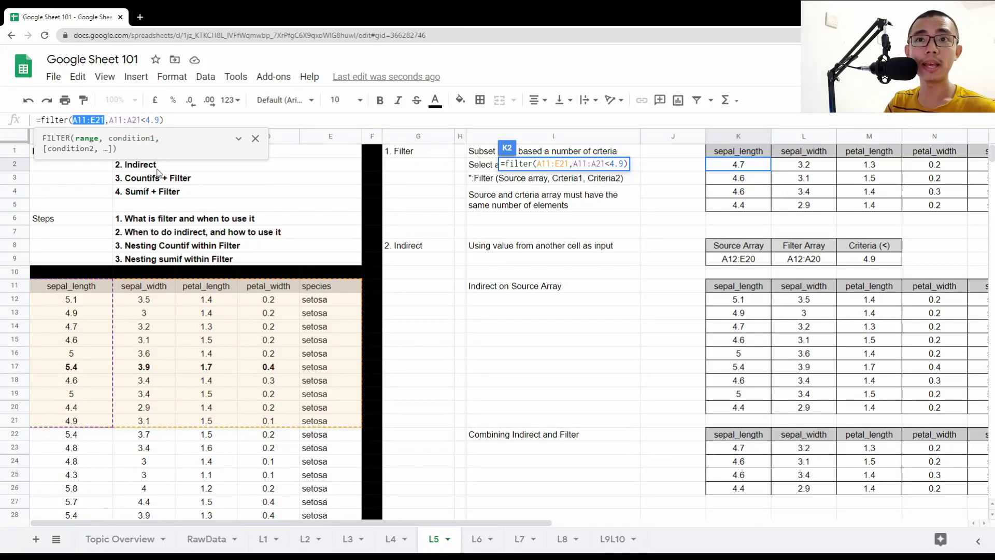
drag(109, 120, 161, 120)
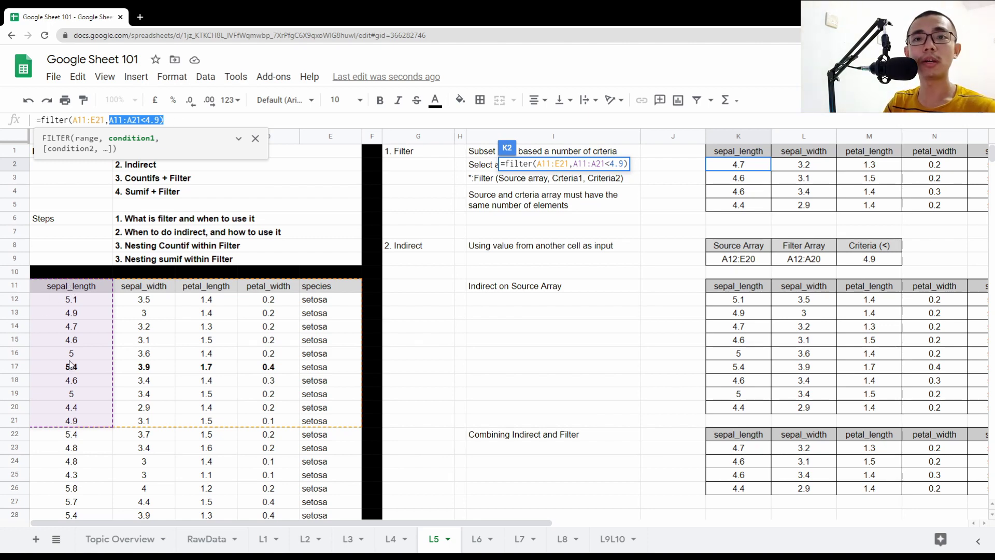
click(143, 120)
drag(144, 119, 160, 119)
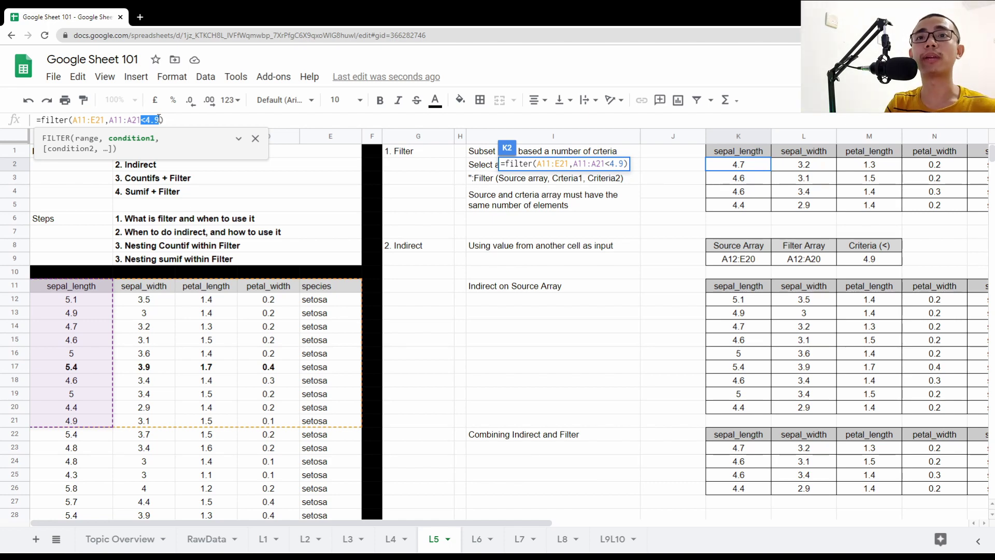
Add a second FILTER condition on the sepal_width column B11:B21 being below 4.5.
click(161, 119)
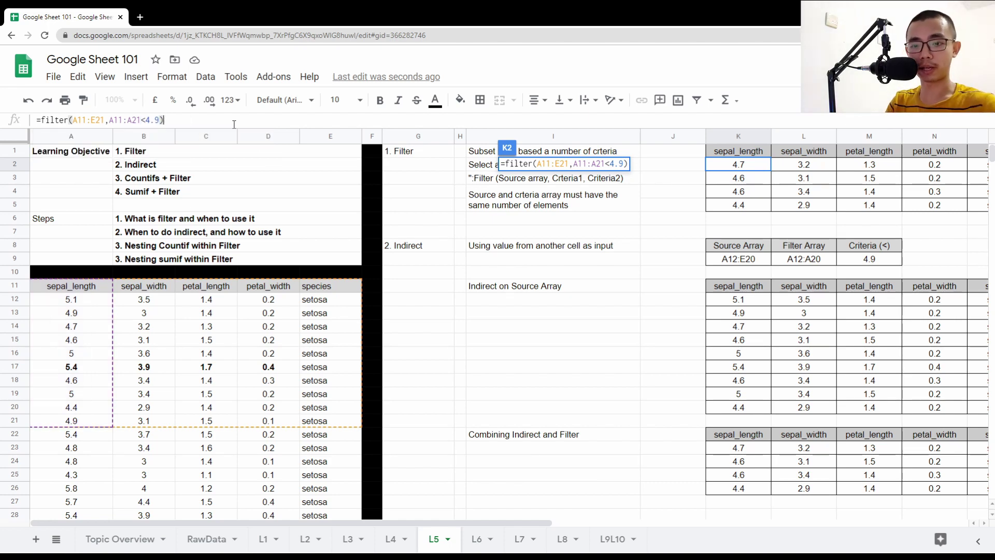
text(,)
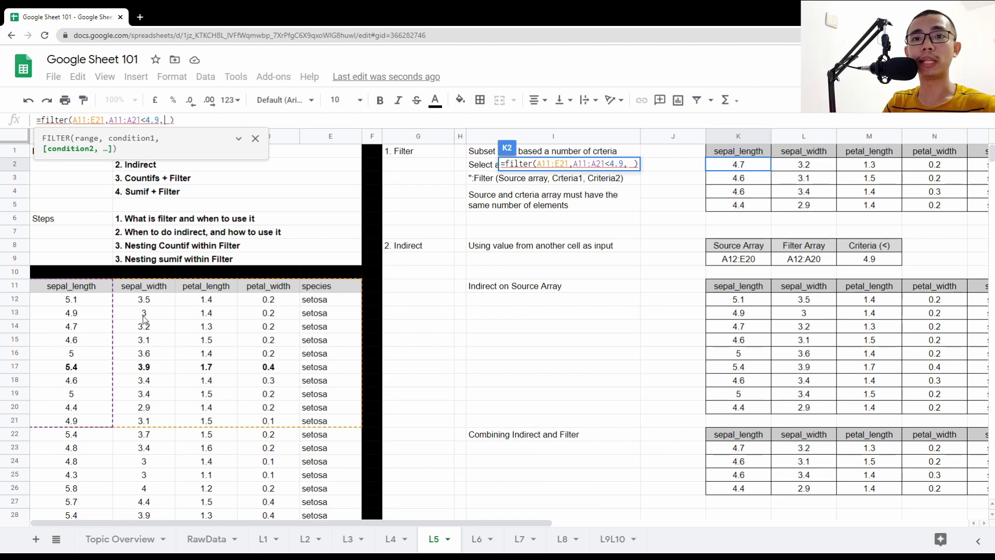
drag(148, 288, 142, 424)
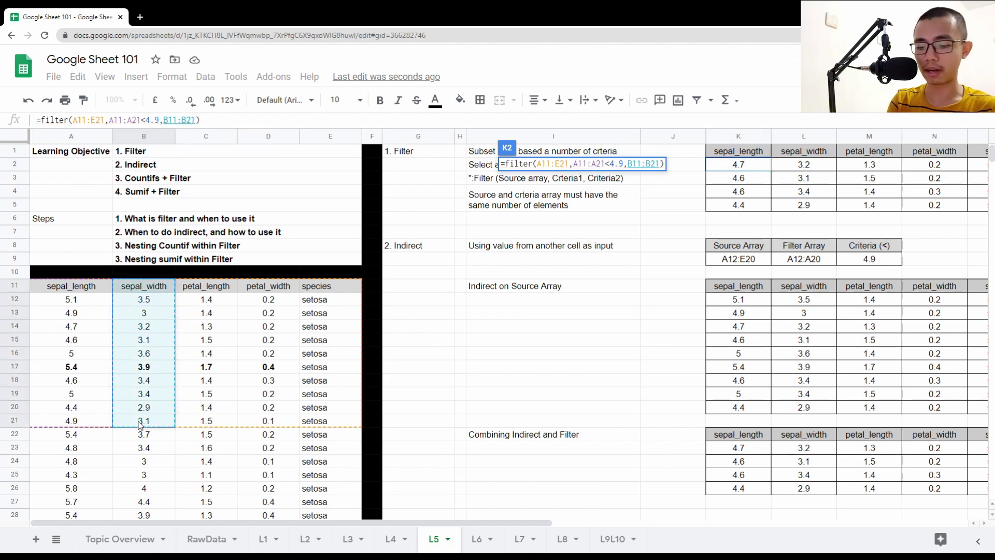
text(<)
text(3.5)
key(Return)
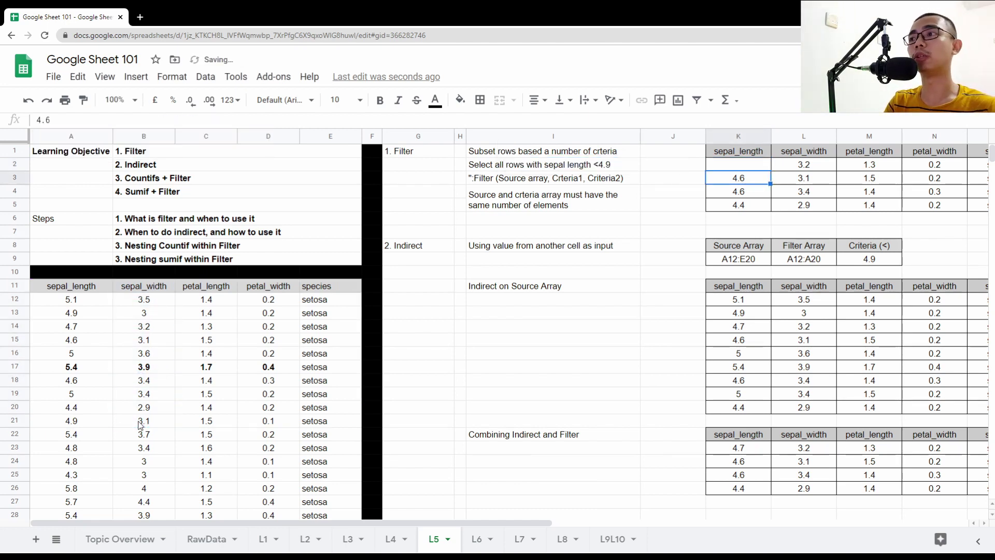
key(Up)
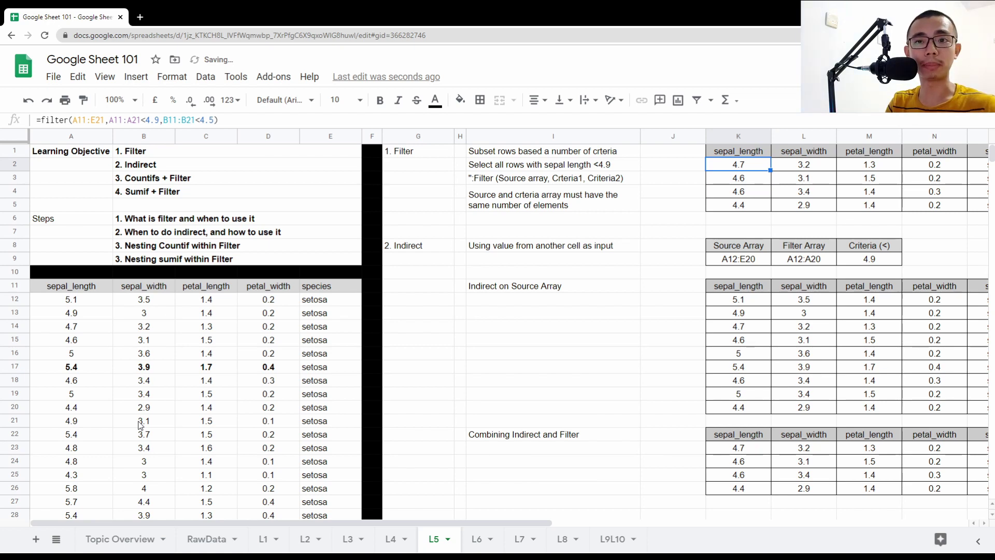
key(Right)
key(Right)
key(Right)
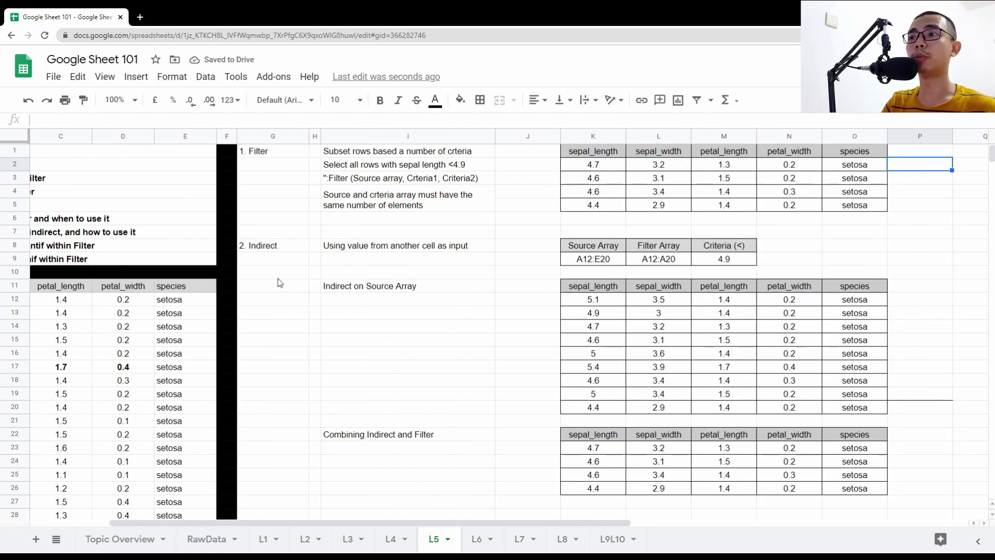
drag(592, 151, 849, 208)
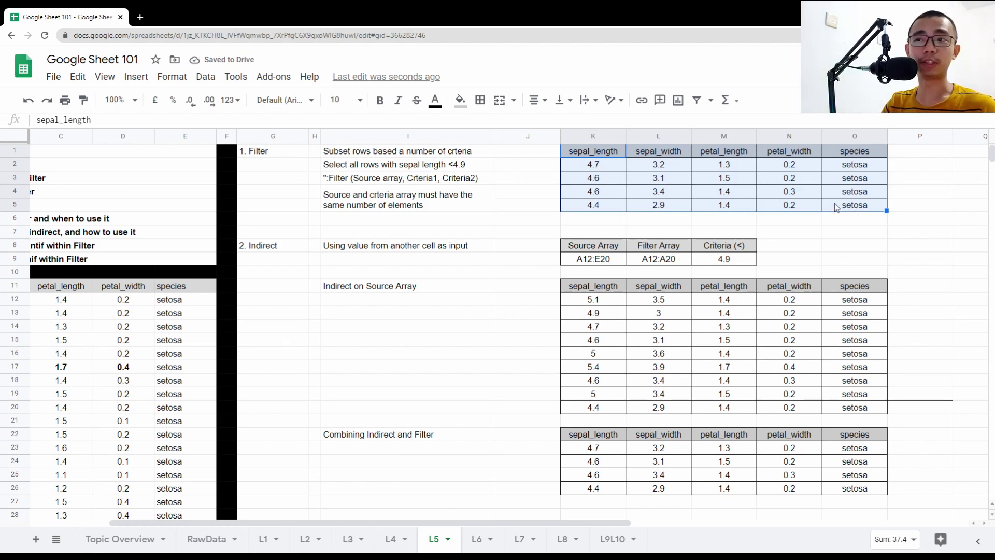
click(594, 164)
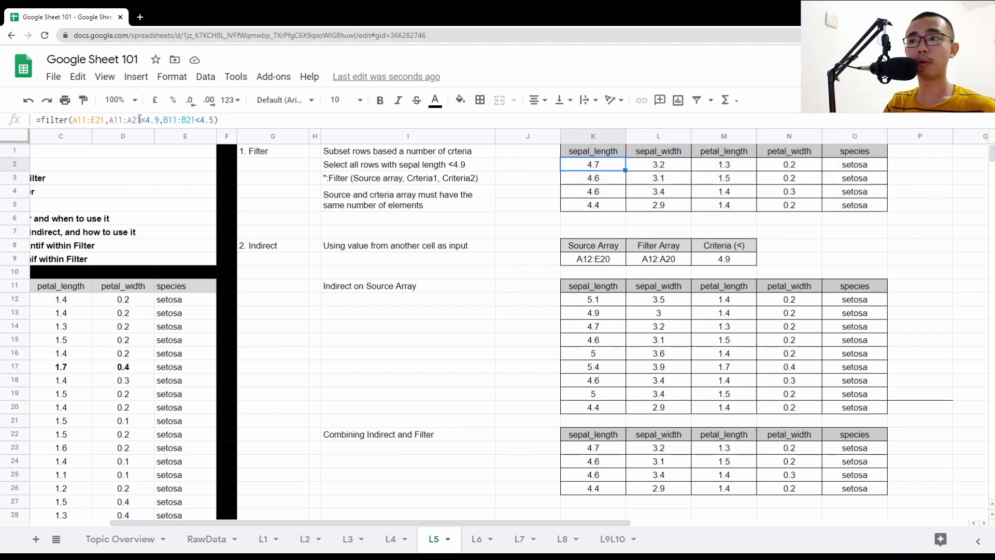
drag(581, 171, 830, 208)
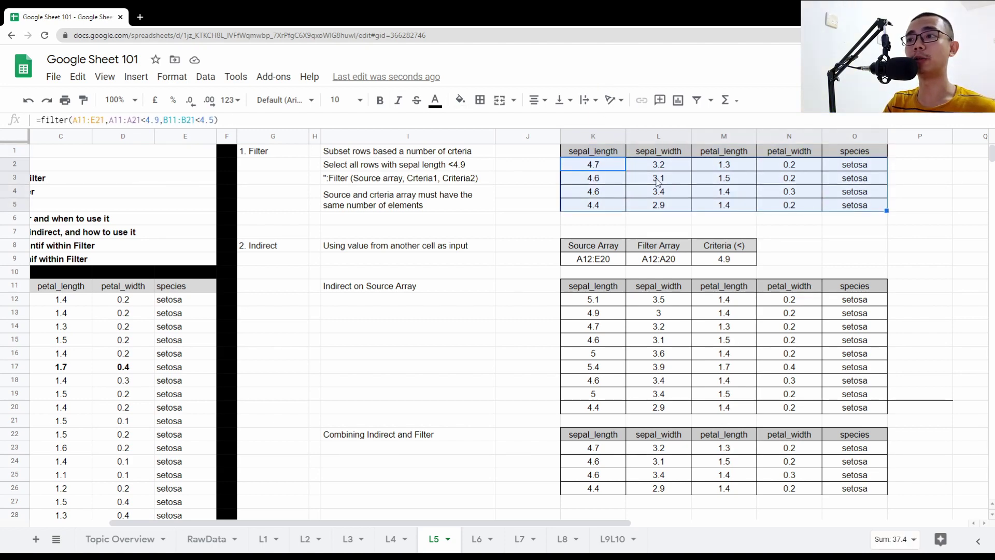
click(595, 164)
click(157, 119)
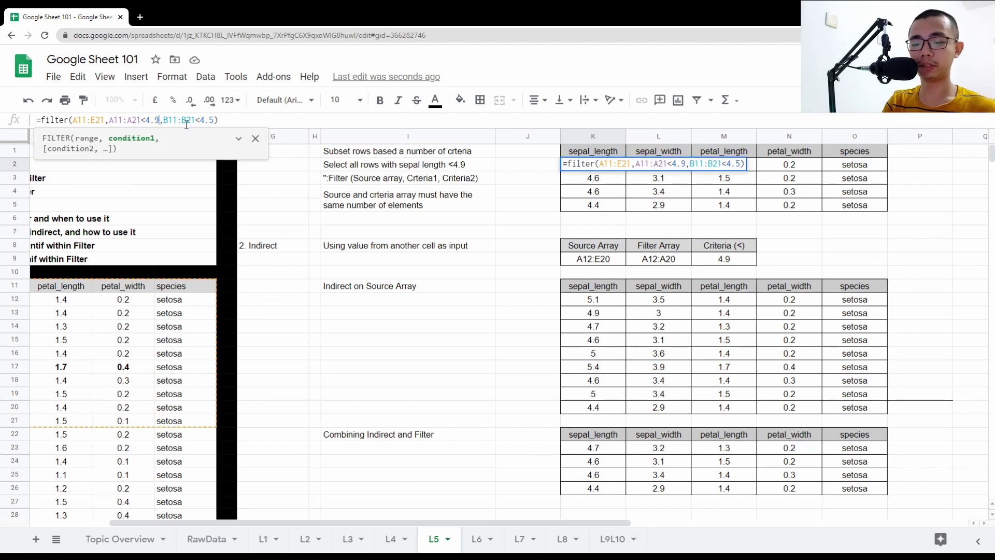
key(BackSpace)
text(5)
key(Return)
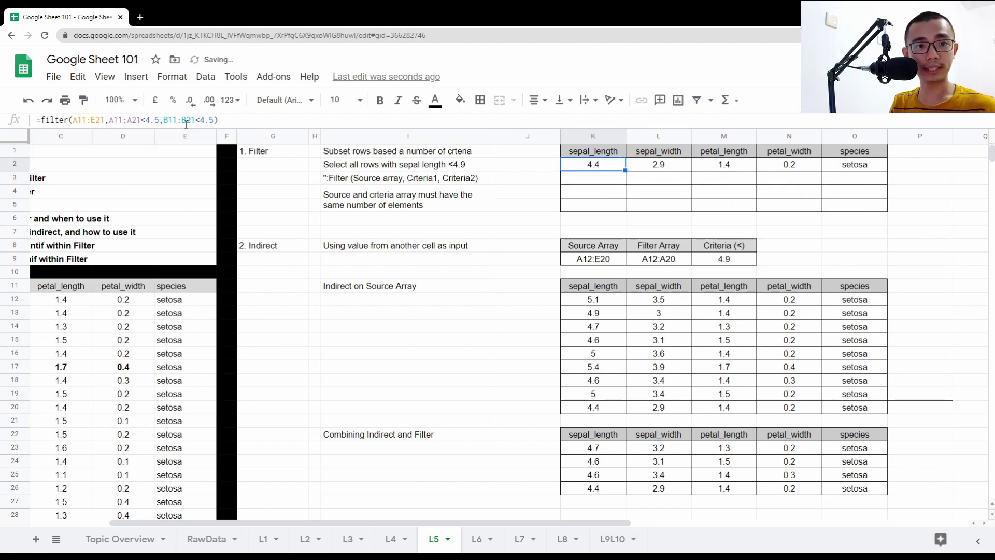
text(6)
key(Return)
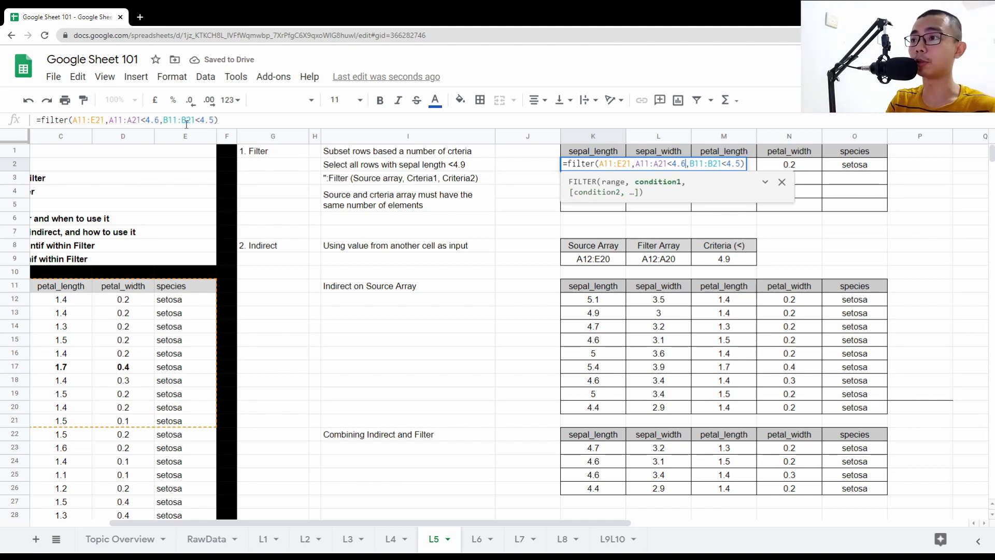
key(Return)
key(Up)
click(186, 118)
key(BackSpace)
text(D)
key(Return)
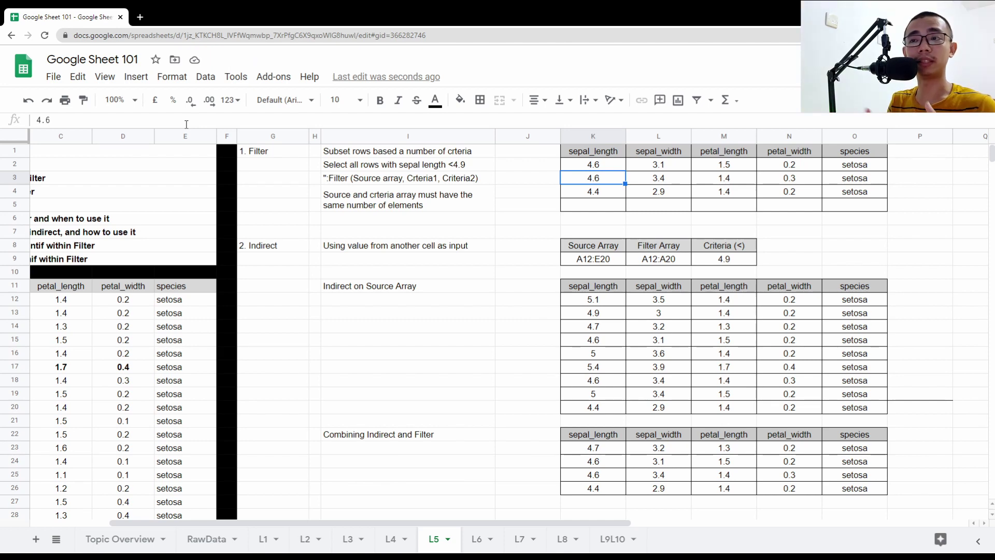
key(Up)
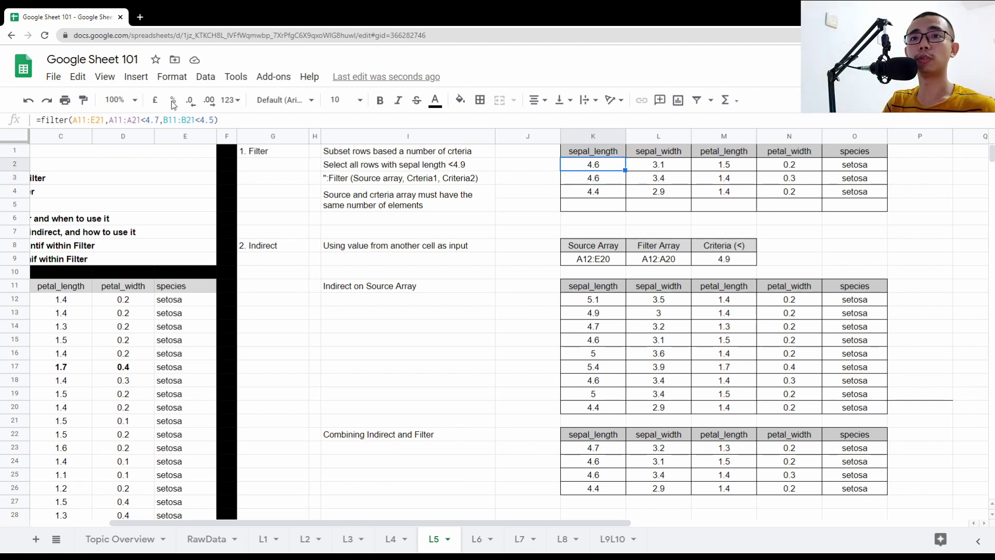
click(147, 119)
double_click(152, 120)
text(4.9)
key(Return)
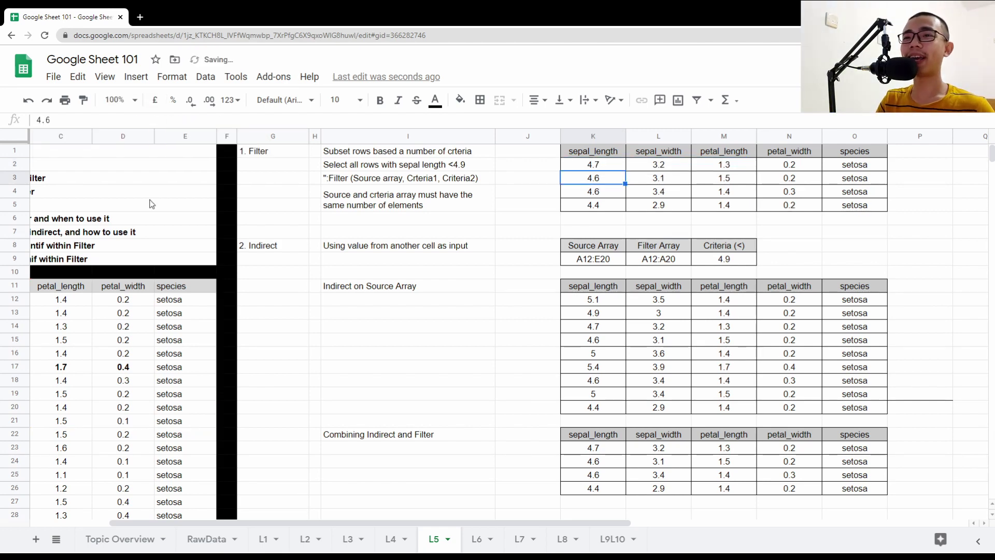
drag(272, 245, 744, 261)
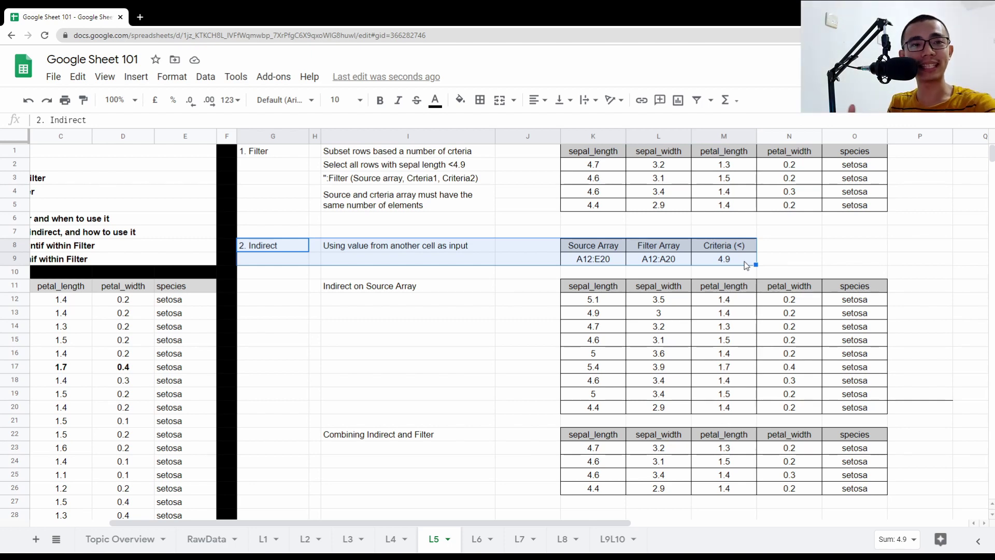
click(602, 166)
click(93, 119)
double_click(87, 119)
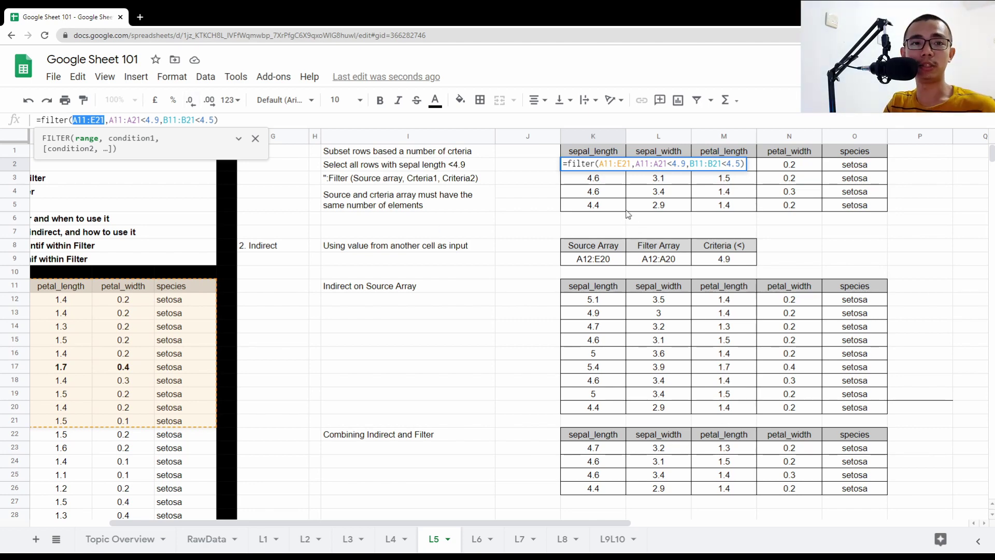
key(Return)
click(592, 258)
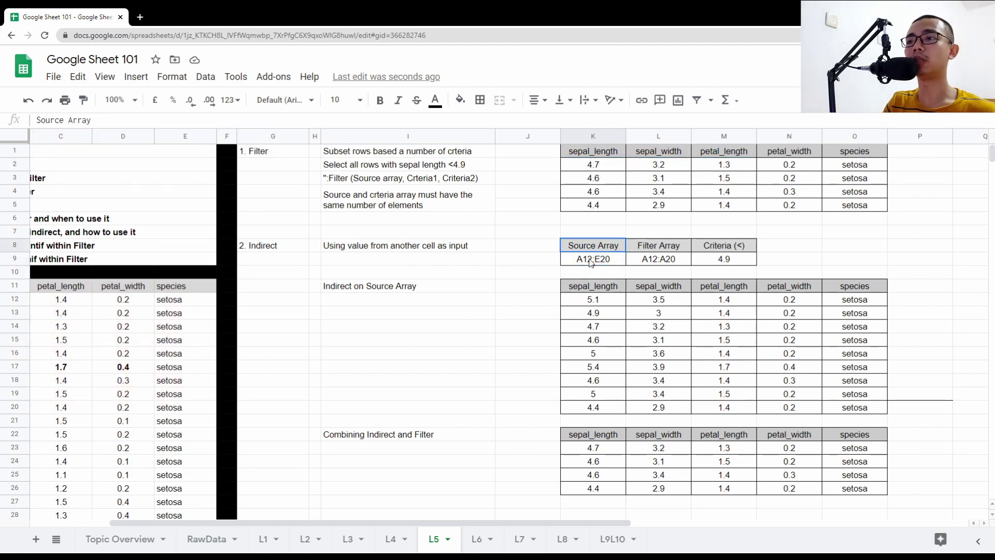
drag(593, 259, 595, 246)
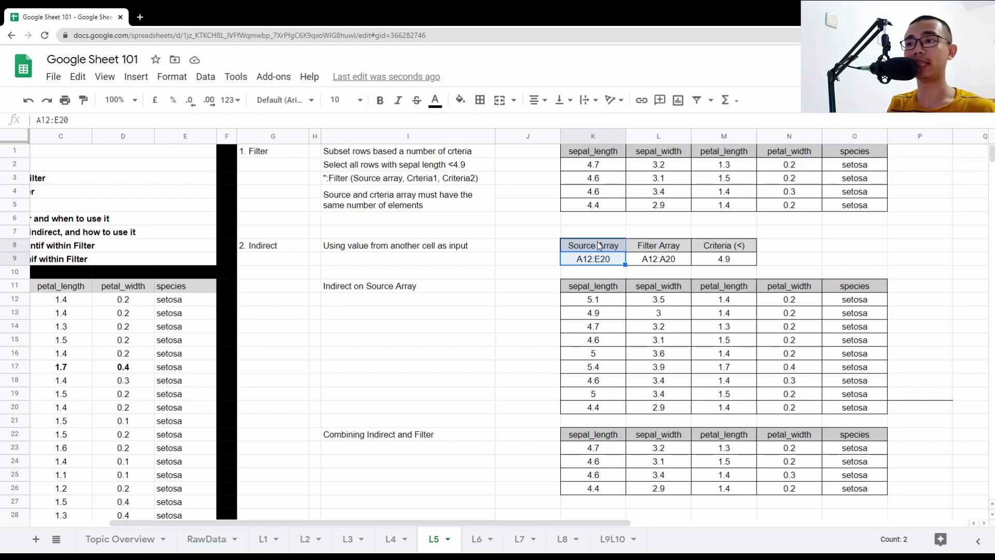
drag(657, 246, 658, 259)
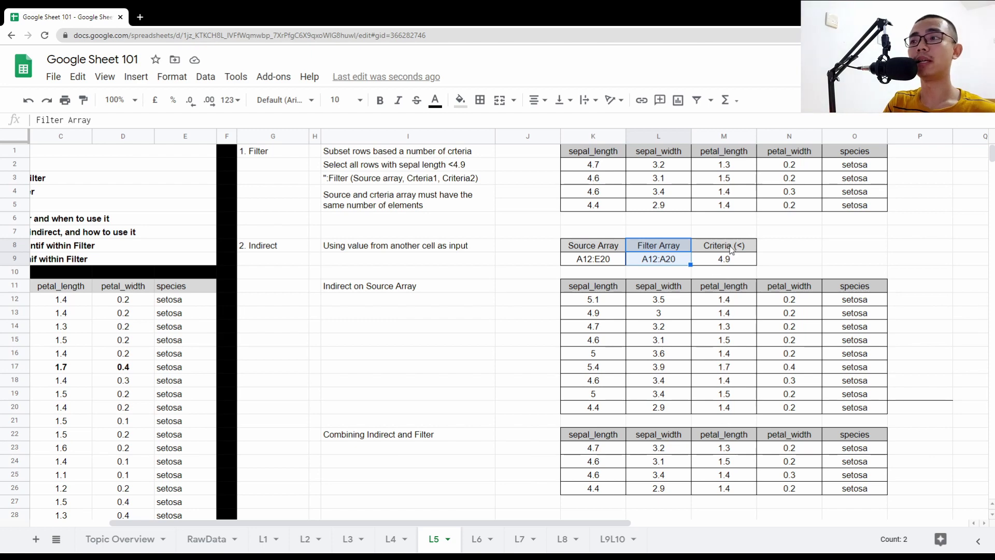
click(724, 259)
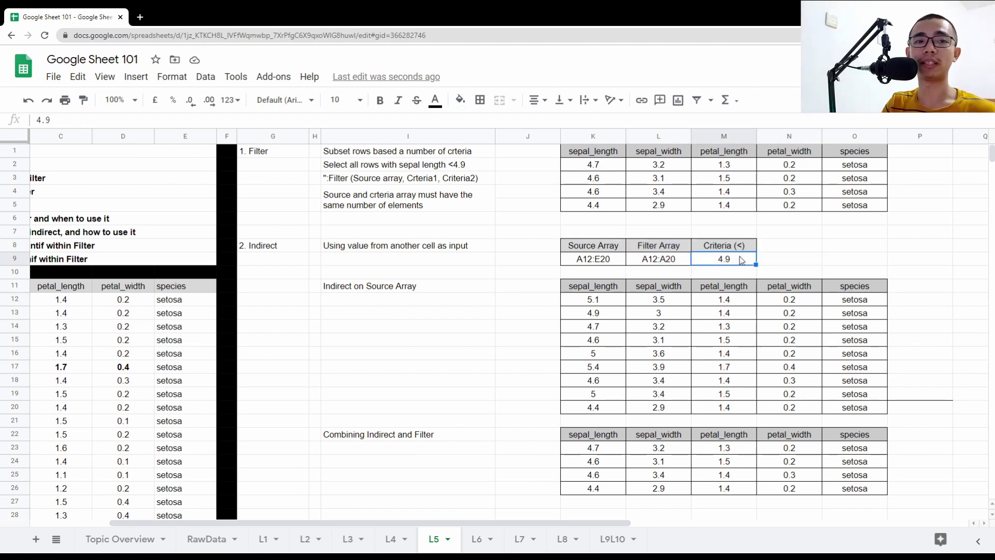
click(592, 165)
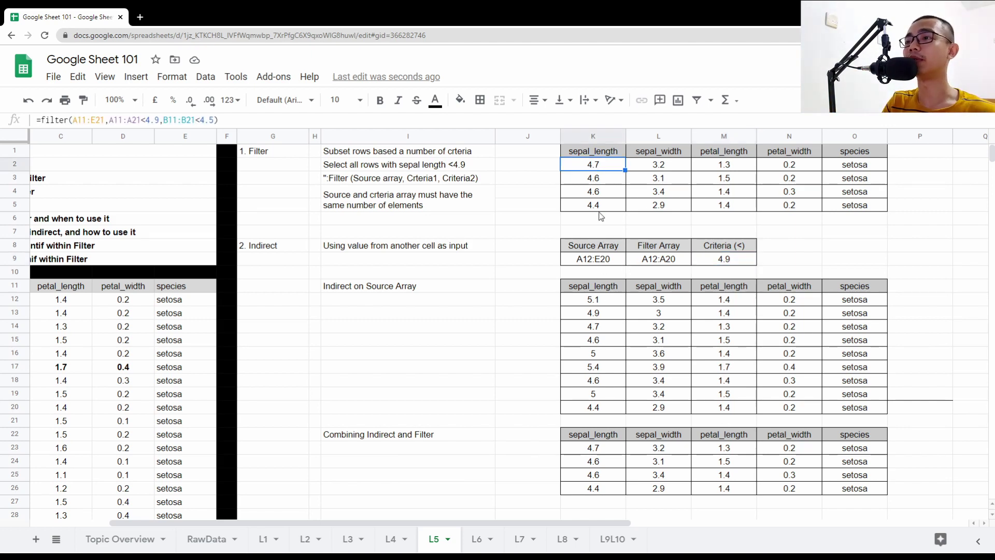
click(595, 264)
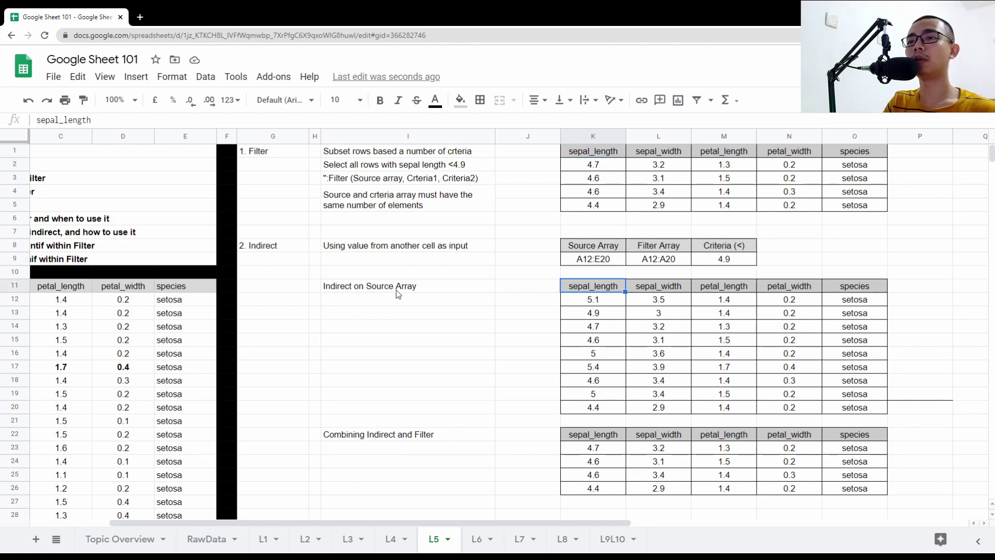
drag(397, 291, 875, 406)
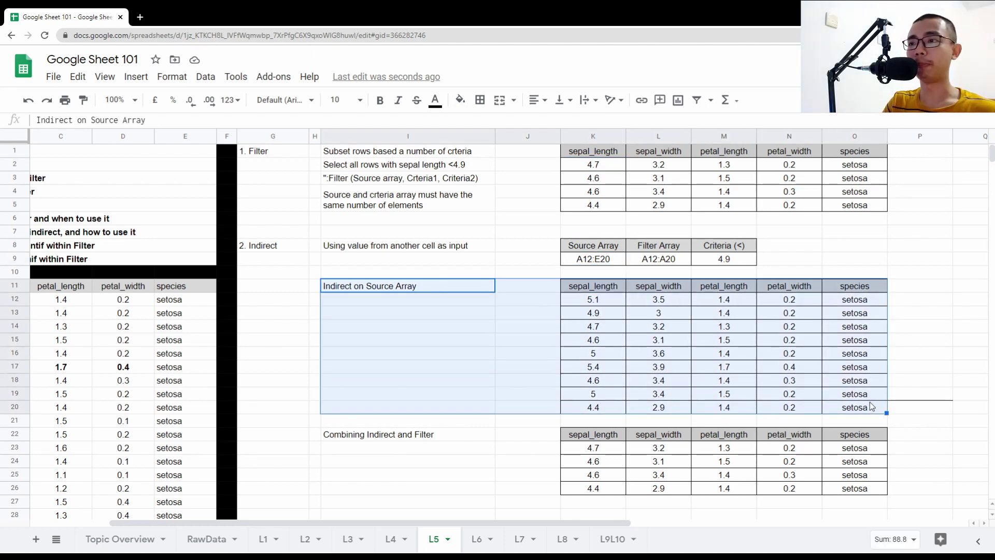
click(594, 300)
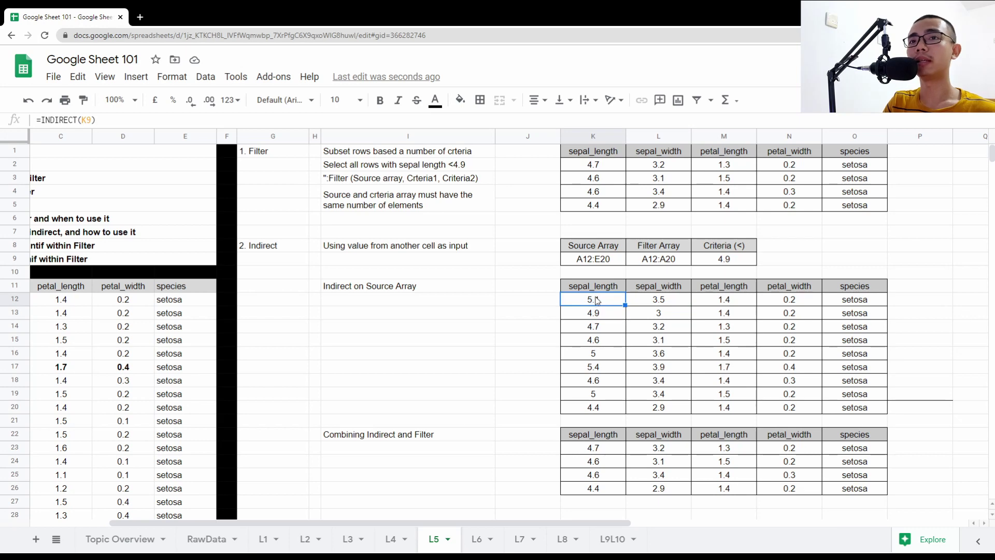
click(111, 120)
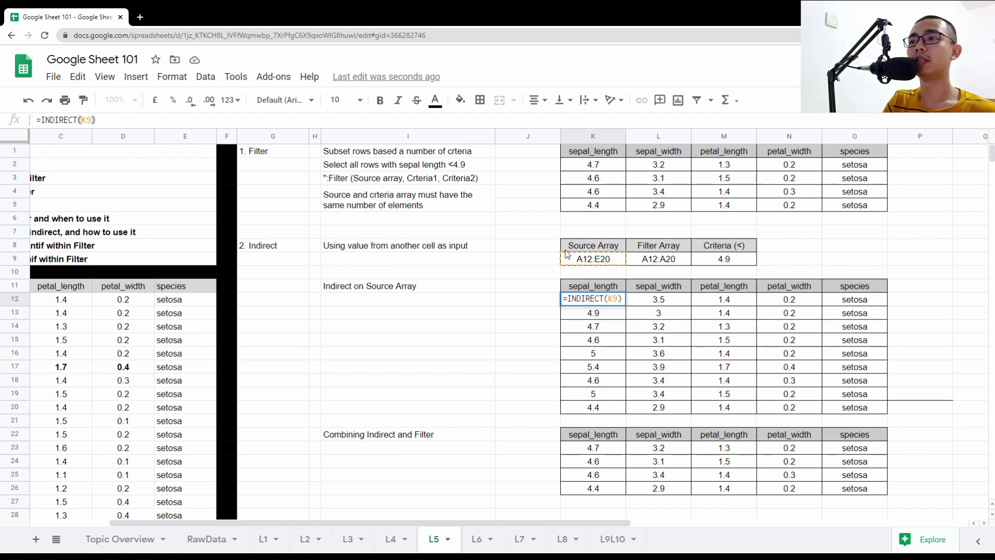
key(Return)
drag(593, 299, 859, 410)
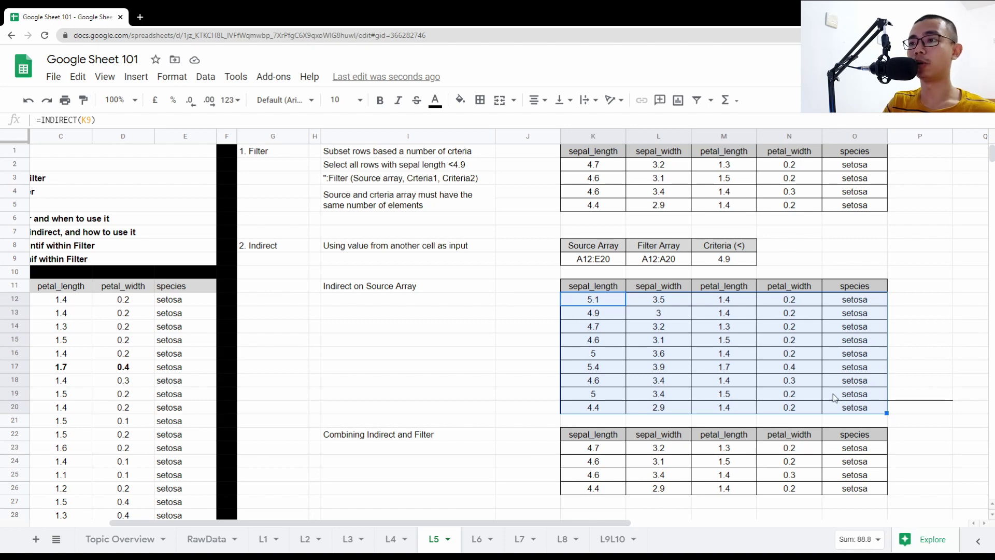
click(603, 307)
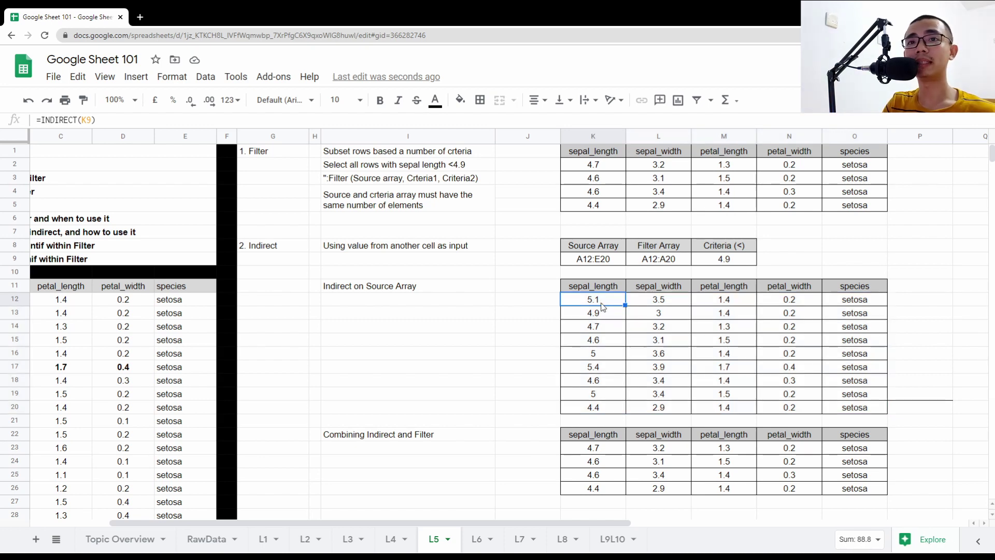
Review the combined Indirect-Filter formula in K23 and compare it with the original Filter formula.
click(593, 449)
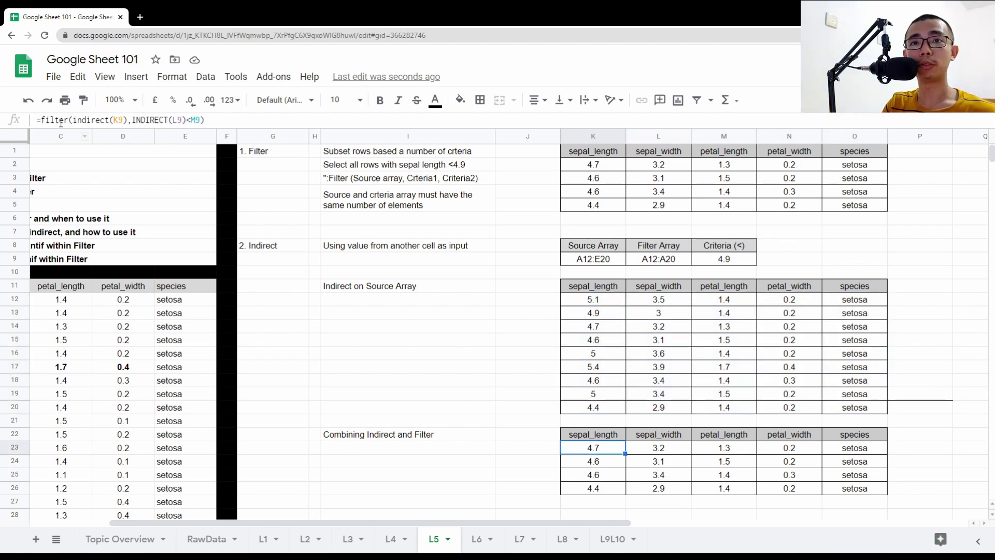
drag(74, 120, 87, 119)
click(204, 120)
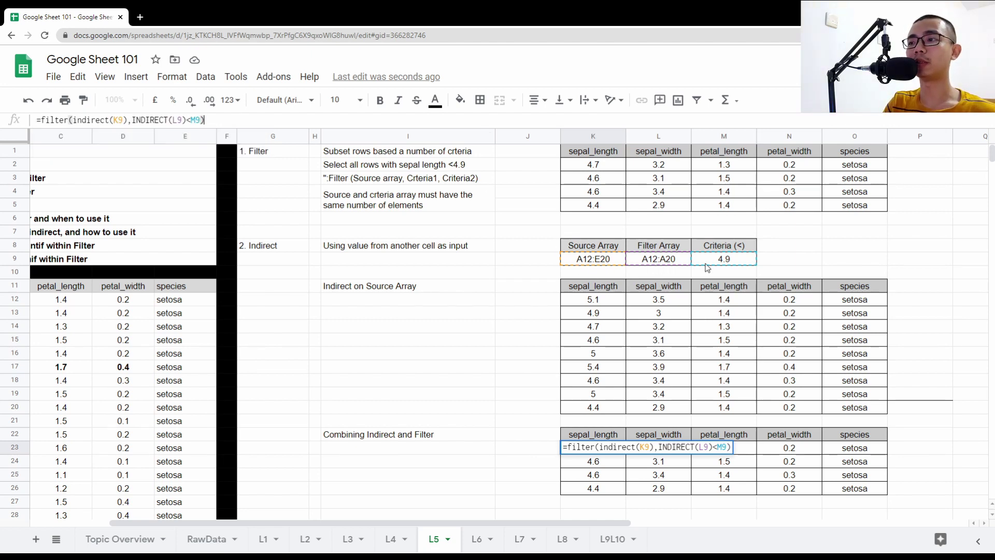
click(789, 259)
click(593, 164)
click(147, 119)
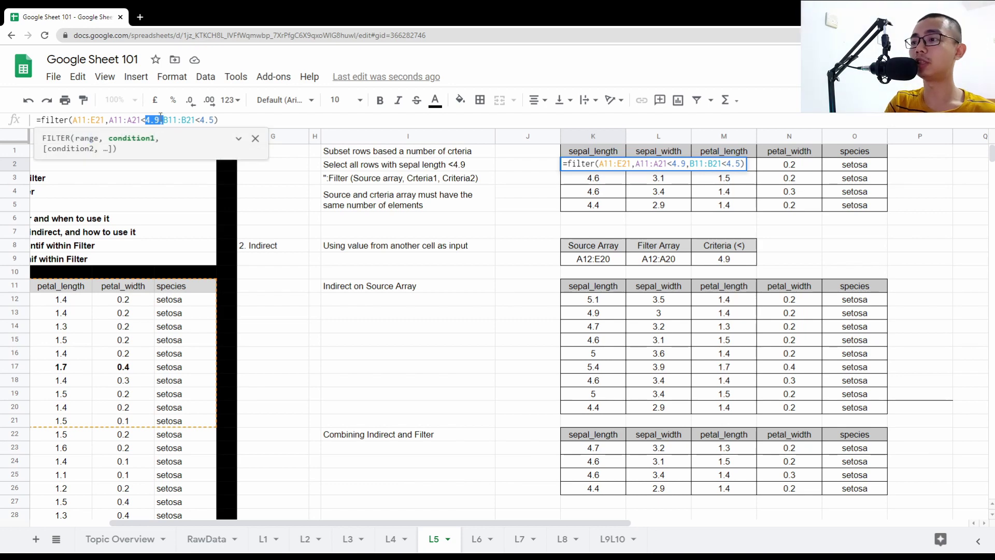
key(Return)
Try Criteria (<) values 4.5, 4.6, 4.7 and 4.8, leaving 4.8 with four filtered rows.
click(743, 258)
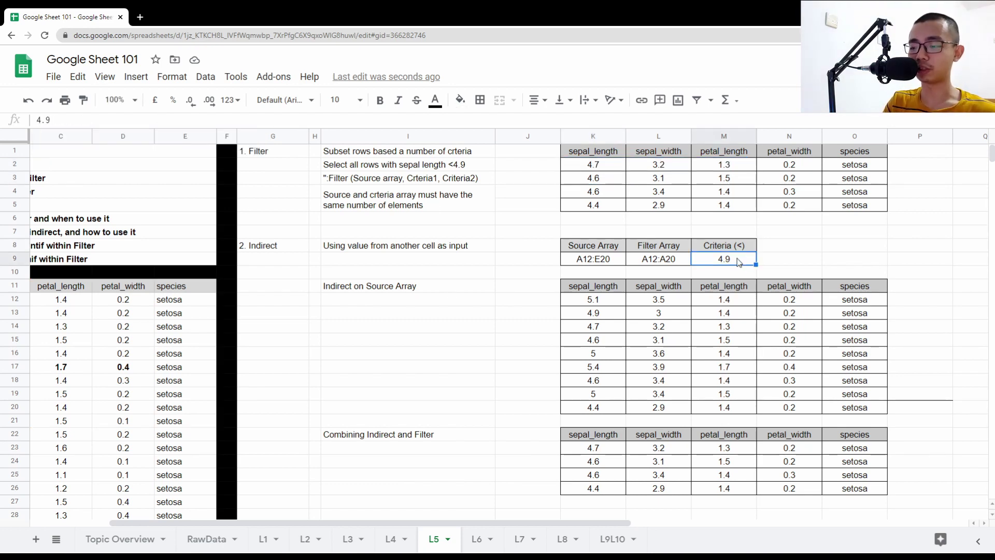
text(4.5)
key(Return)
drag(593, 448, 723, 506)
click(723, 259)
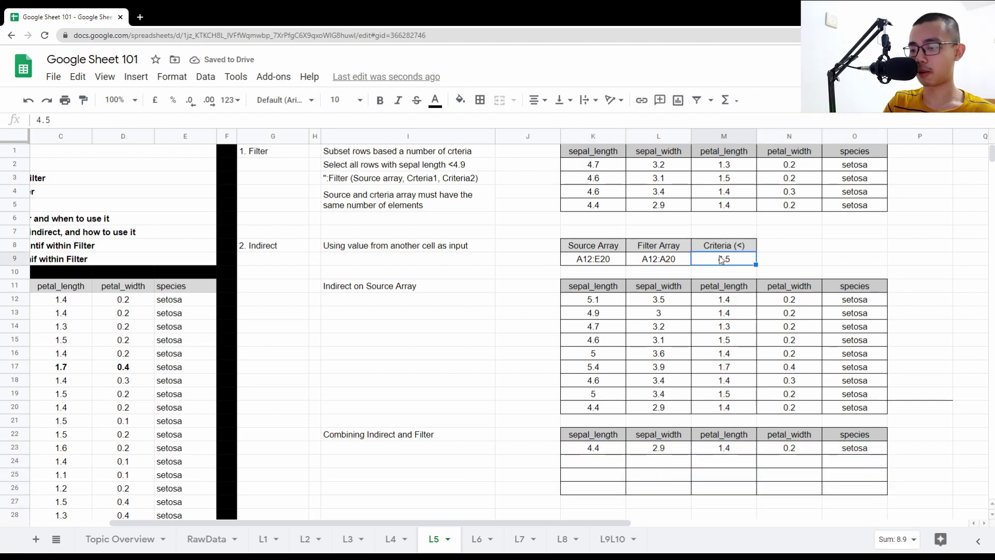
key(Return)
text(4.6)
key(Return)
click(724, 259)
text(4.7)
key(Return)
click(723, 259)
text(4.8)
key(Return)
drag(593, 449, 863, 489)
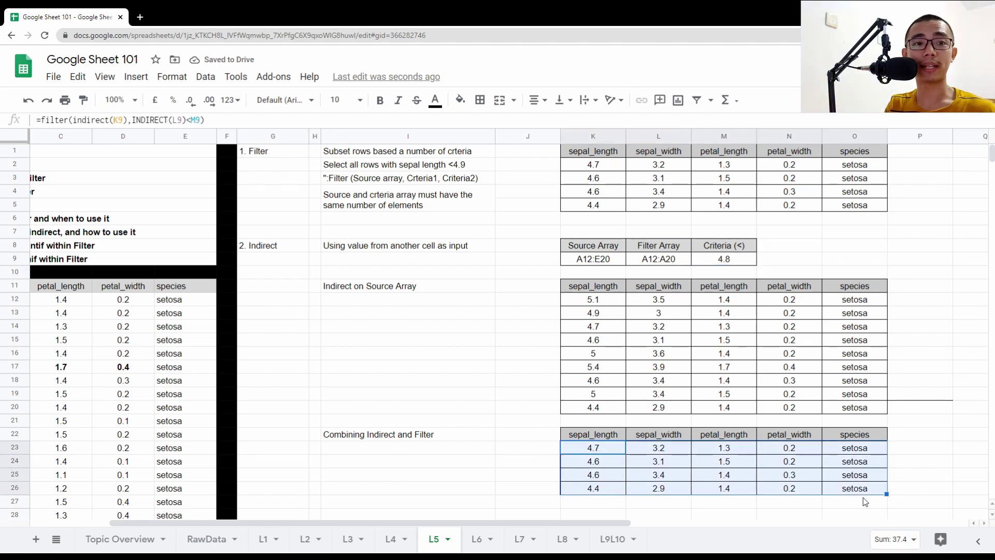
click(599, 259)
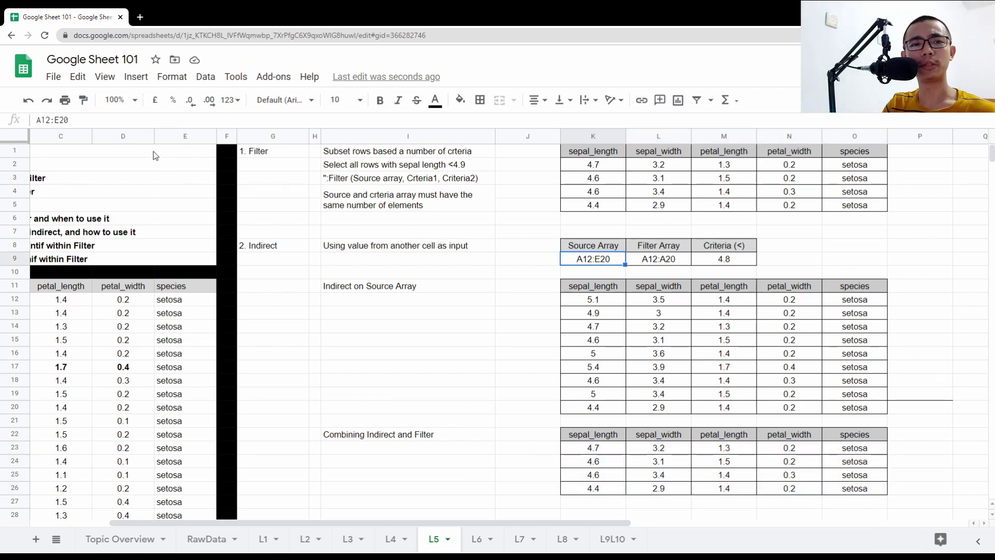
double_click(61, 119)
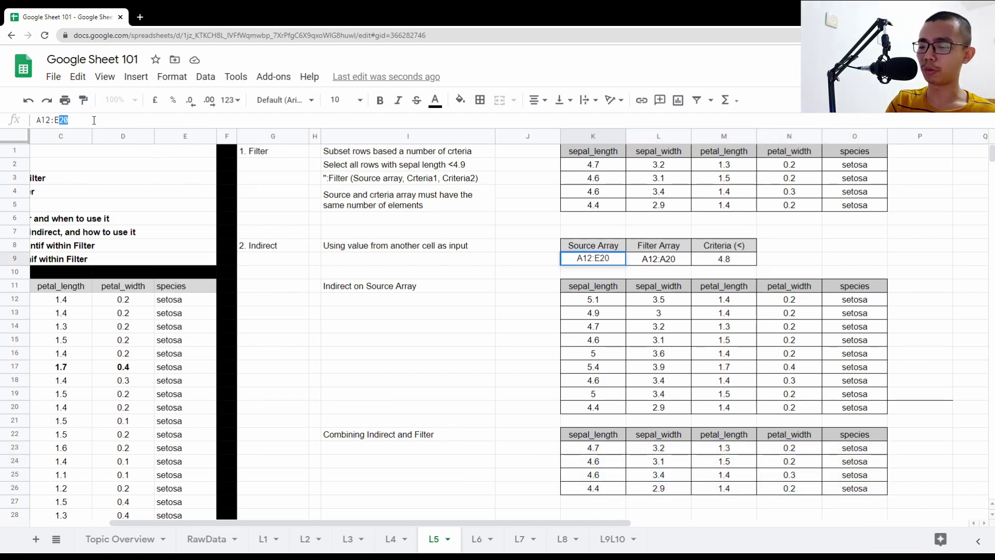
text(15E15)
key(Tab)
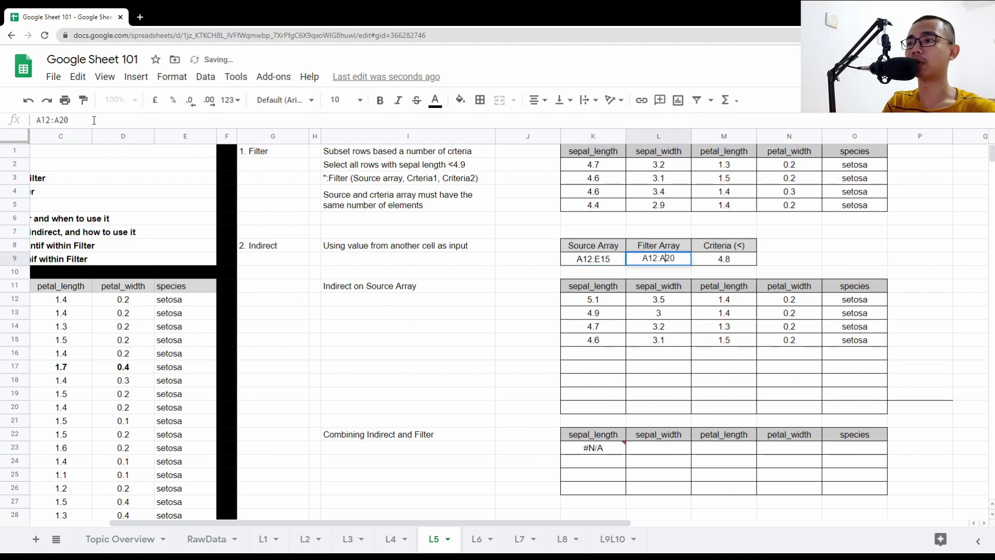
key(shift+End)
text(15)
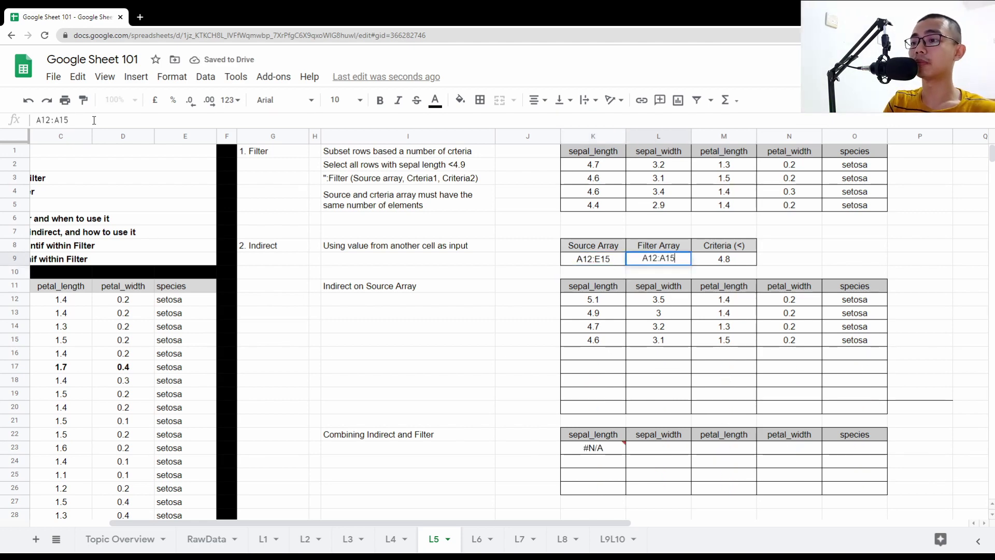
key(Return)
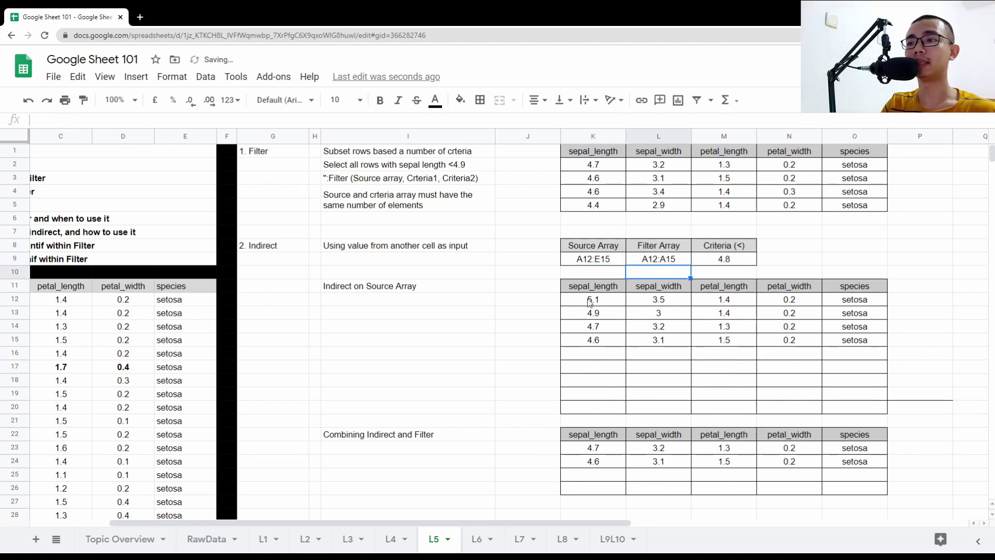
drag(590, 300, 855, 339)
drag(592, 448, 875, 462)
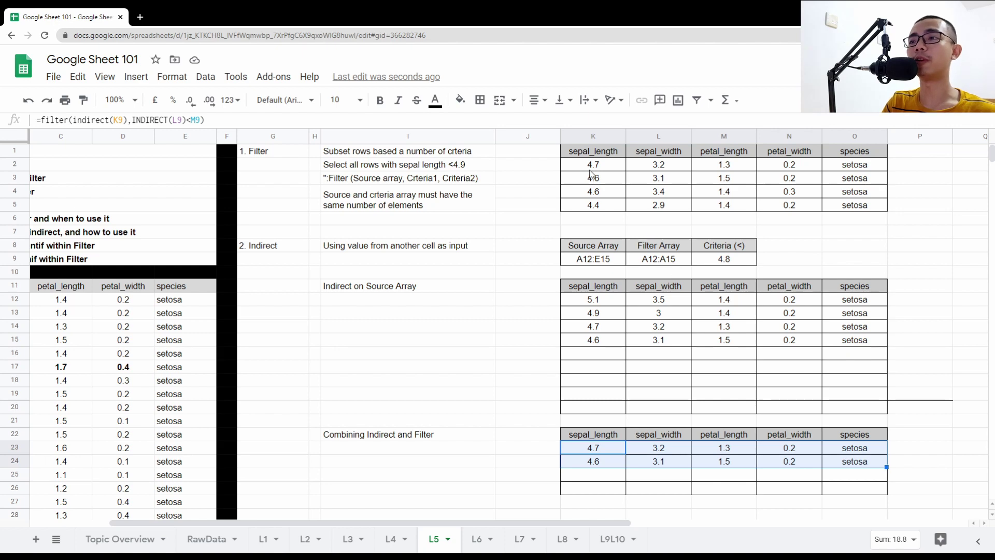
click(593, 259)
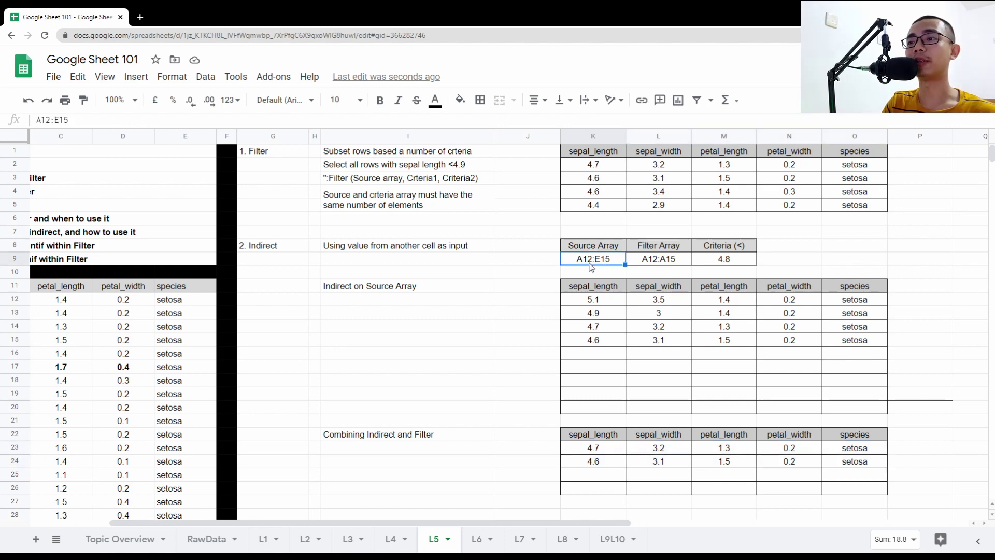
click(666, 264)
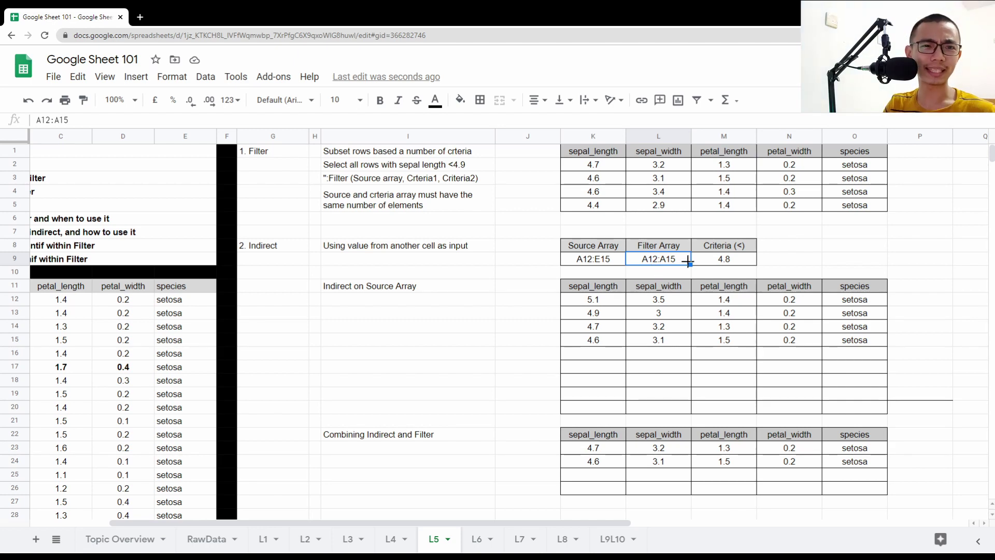
Extend the Source Array input to A12:E16 so the Indirect table shows five rows.
click(603, 259)
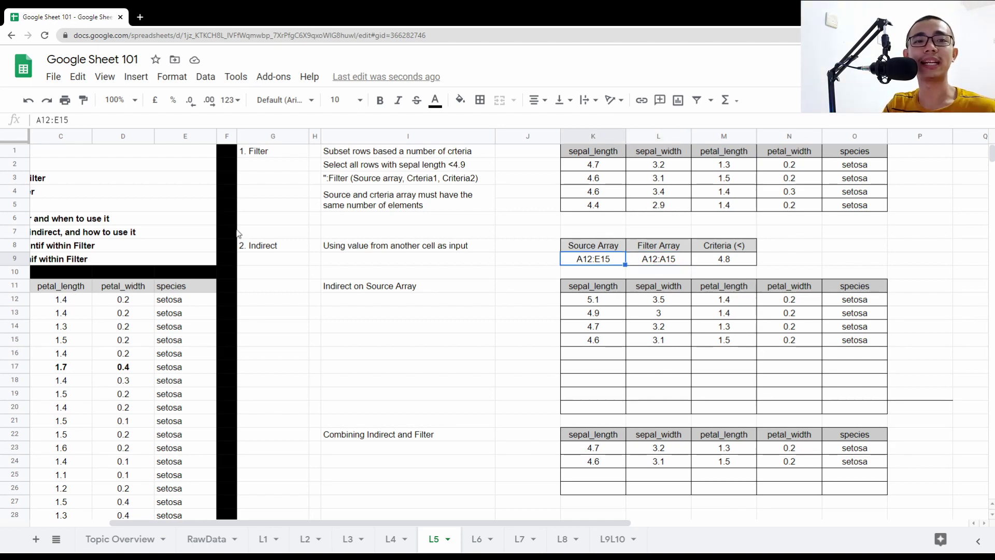
key(Return)
key(BackSpace)
text(6)
key(Return)
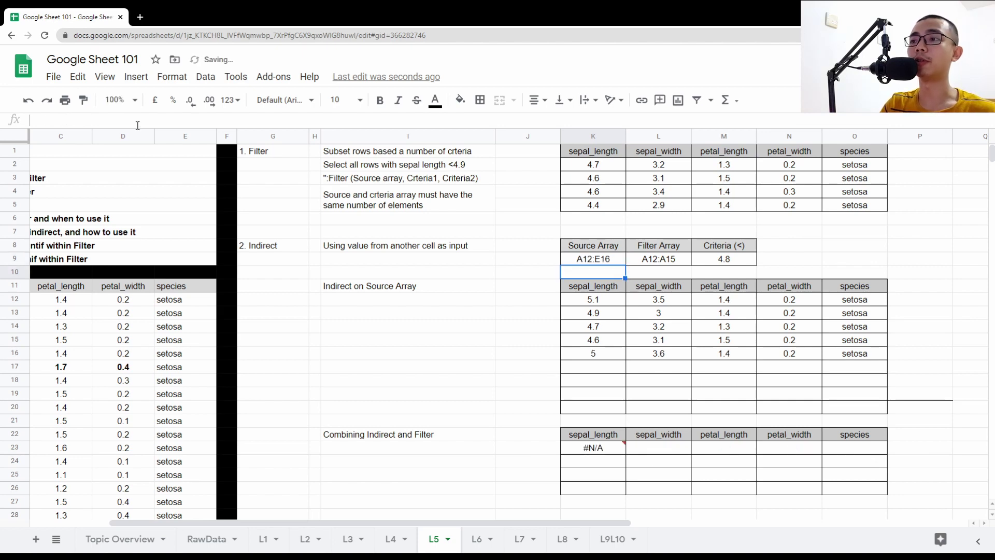
drag(607, 304, 840, 358)
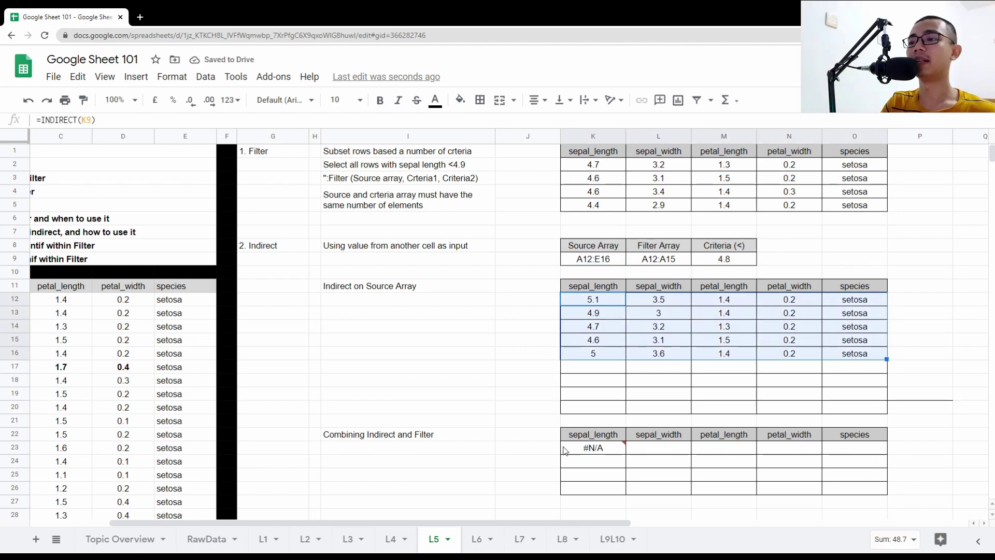
click(593, 450)
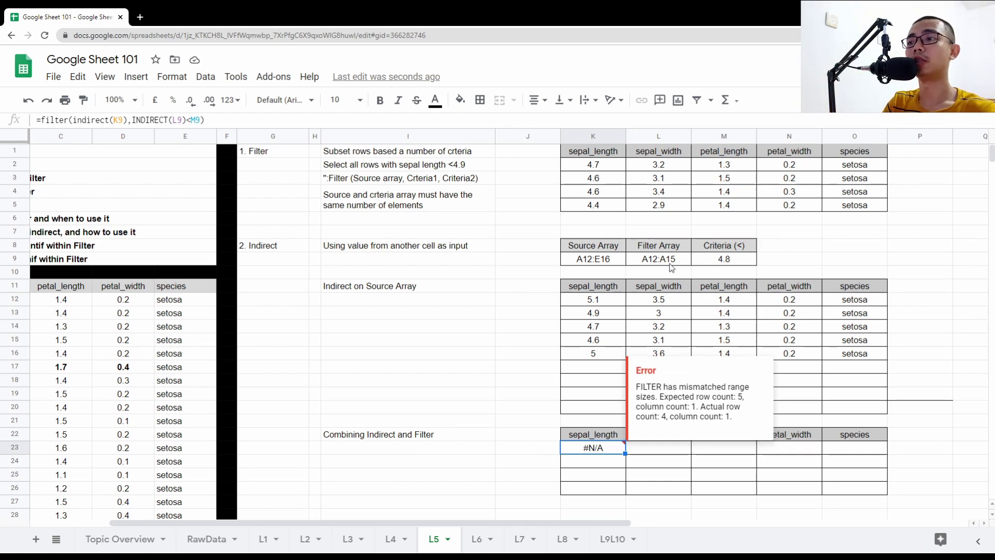
Extend the Filter Array input to A12:A16 so the combined filter results fill again.
double_click(670, 260)
key(BackSpace)
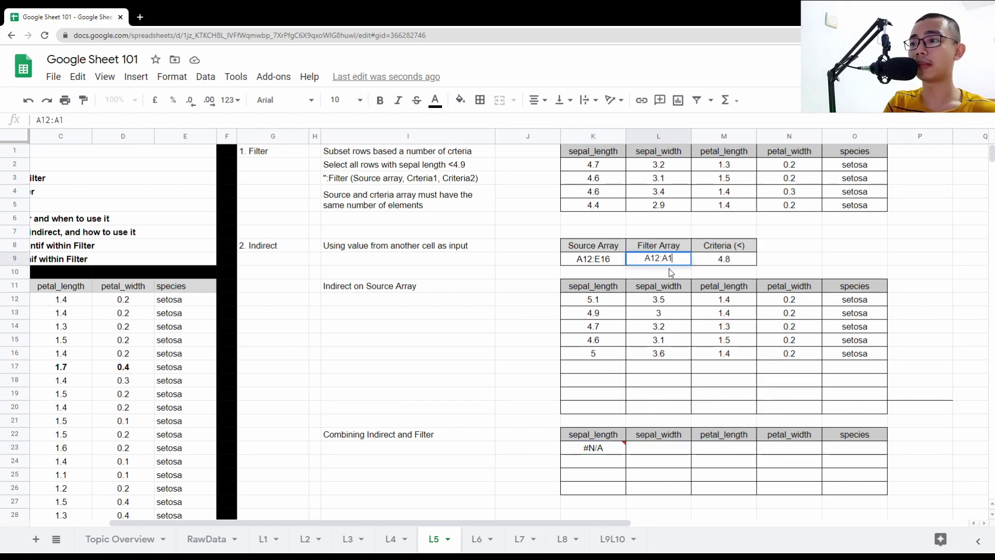
text(6)
key(Return)
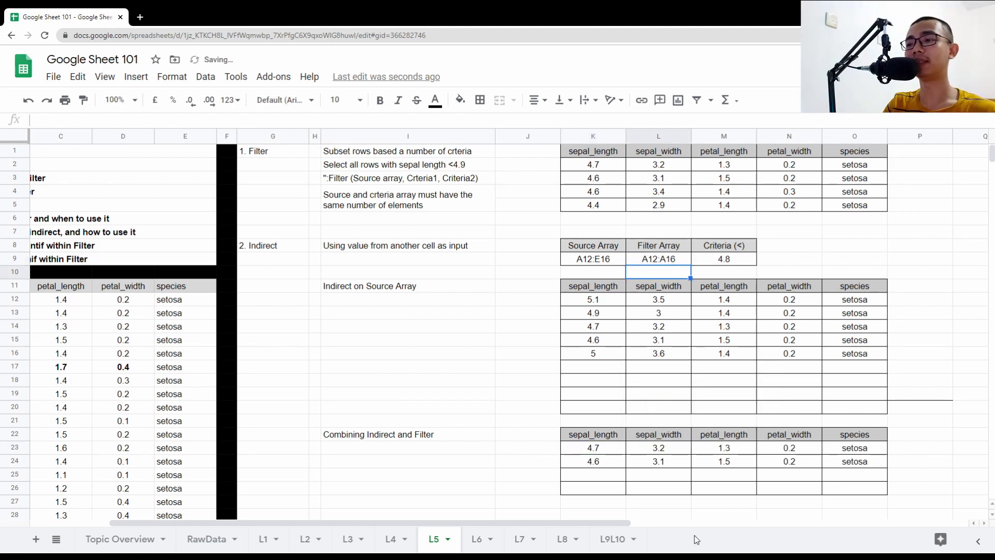
drag(593, 449, 815, 463)
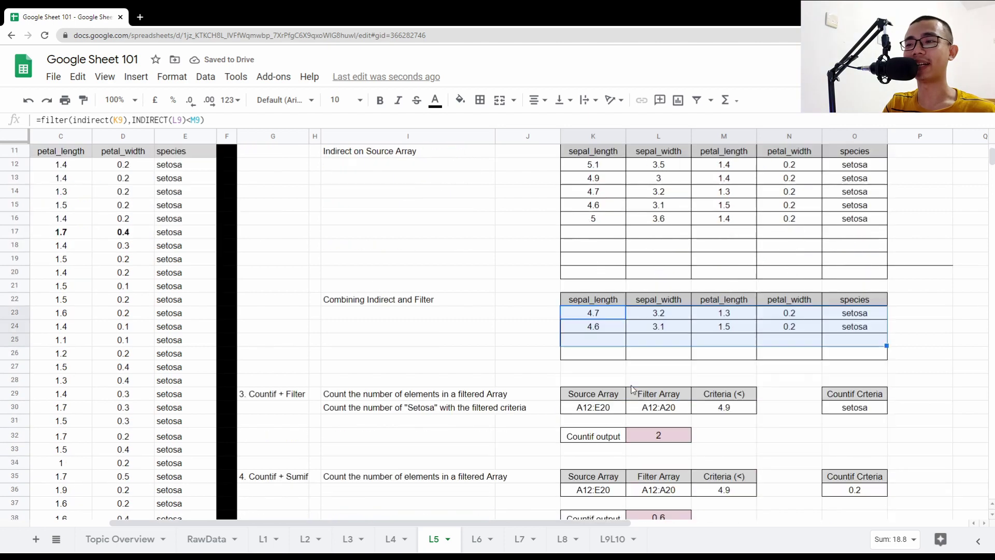
scroll(650, 394, down, 5)
Inspect the Countif + Filter section's inputs A12:E20, A12:A20 and 4.9.
drag(270, 234, 887, 300)
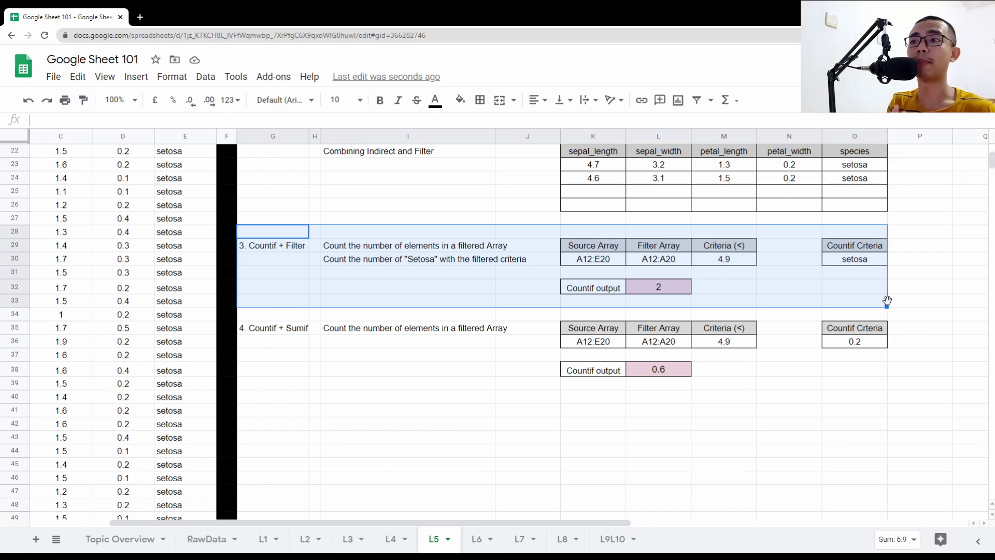
click(658, 245)
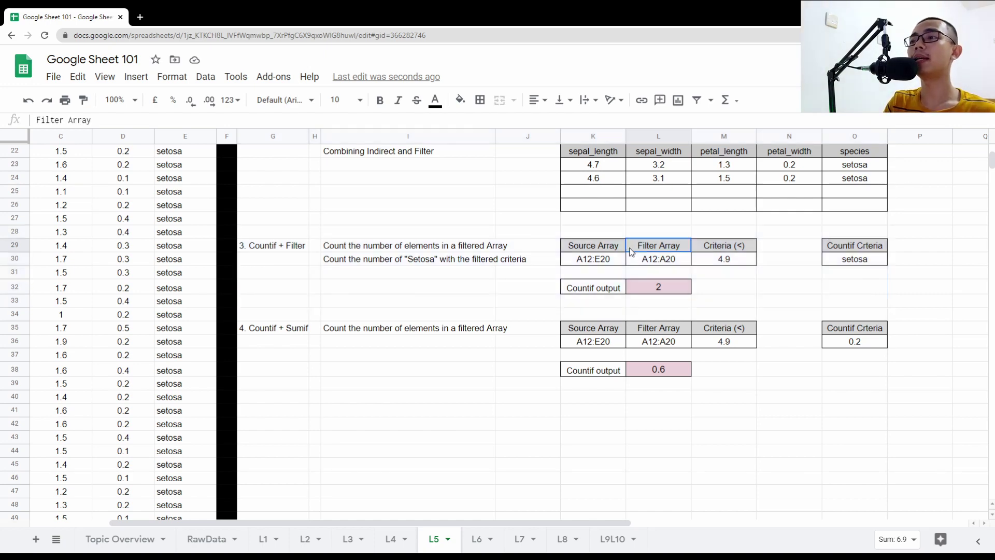
drag(593, 245, 658, 259)
click(602, 259)
click(668, 258)
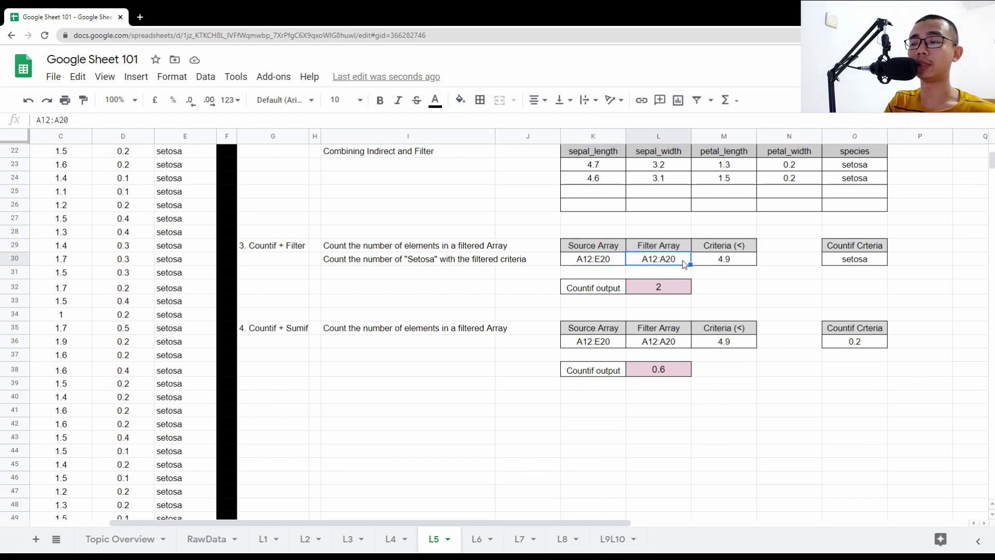
click(719, 261)
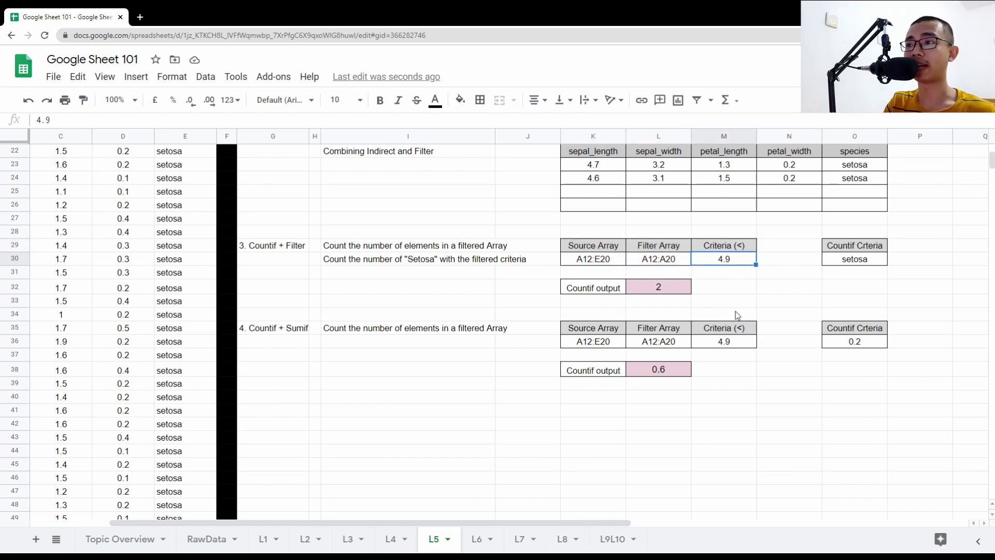
scroll(736, 313, up, 3)
scroll(716, 312, up, 3)
scroll(684, 381, down, 3)
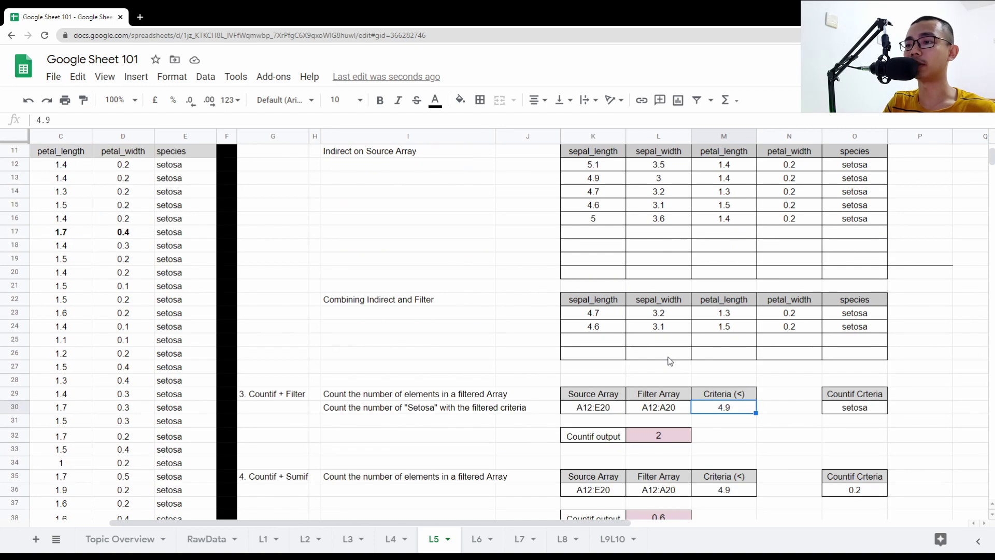
scroll(669, 360, down, 1)
Copy the Countif inputs into the Indirect inputs, extending the ranges to row 20.
drag(607, 367, 718, 368)
key(ctrl+c)
scroll(591, 327, up, 3)
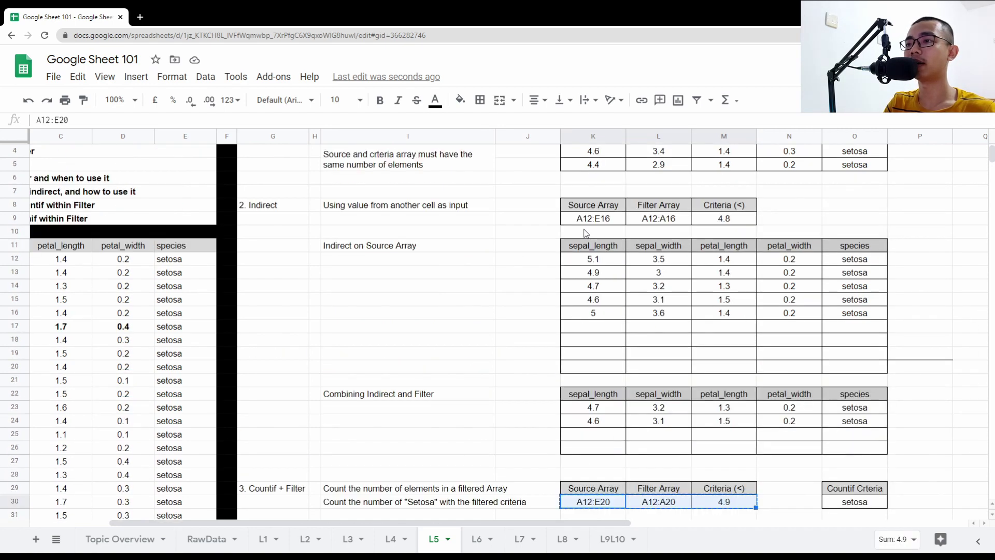
click(592, 219)
key(ctrl+v)
scroll(700, 311, down, 3)
drag(592, 259, 846, 312)
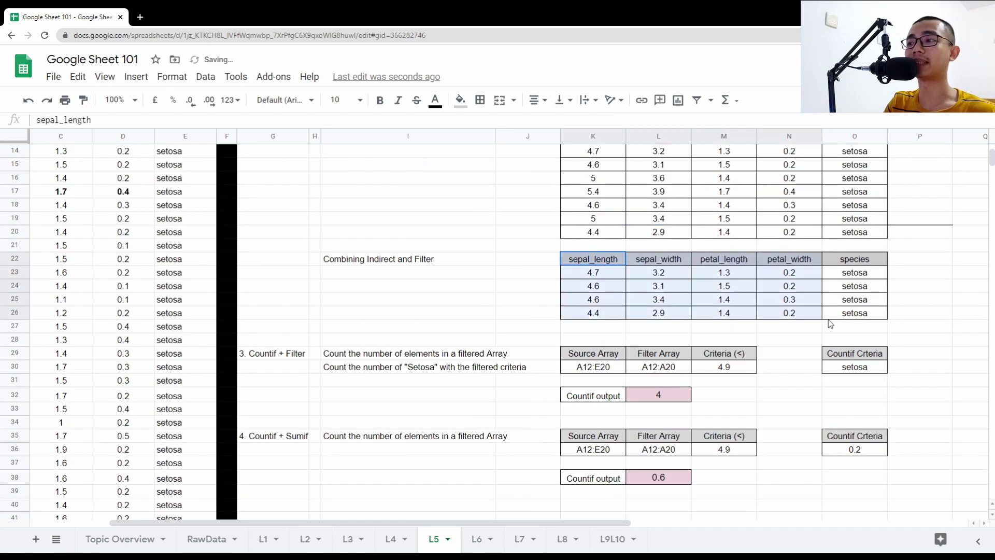
scroll(856, 318, down, 2)
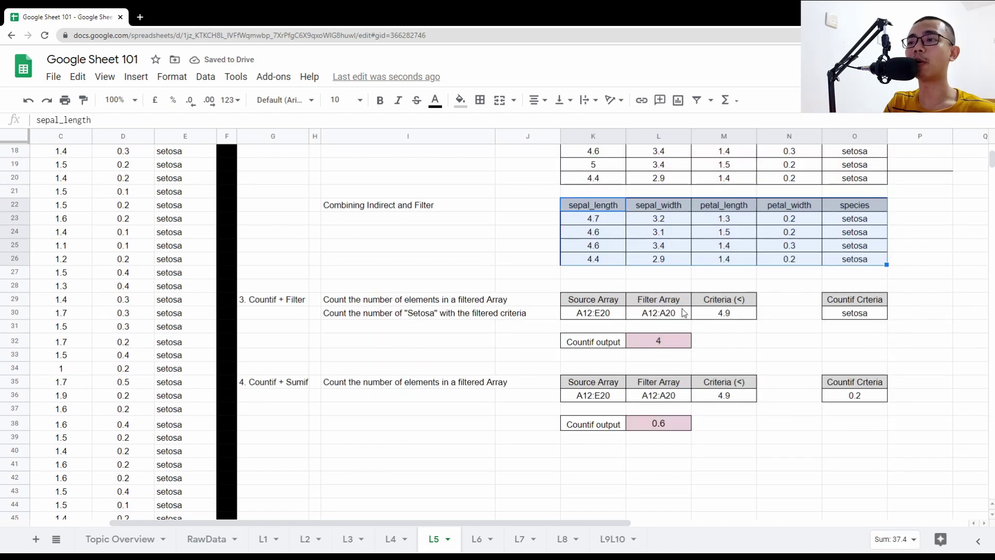
Check the species values and Countif formula, then set the Countif criterion to 1.4 matching two petal lengths.
click(854, 313)
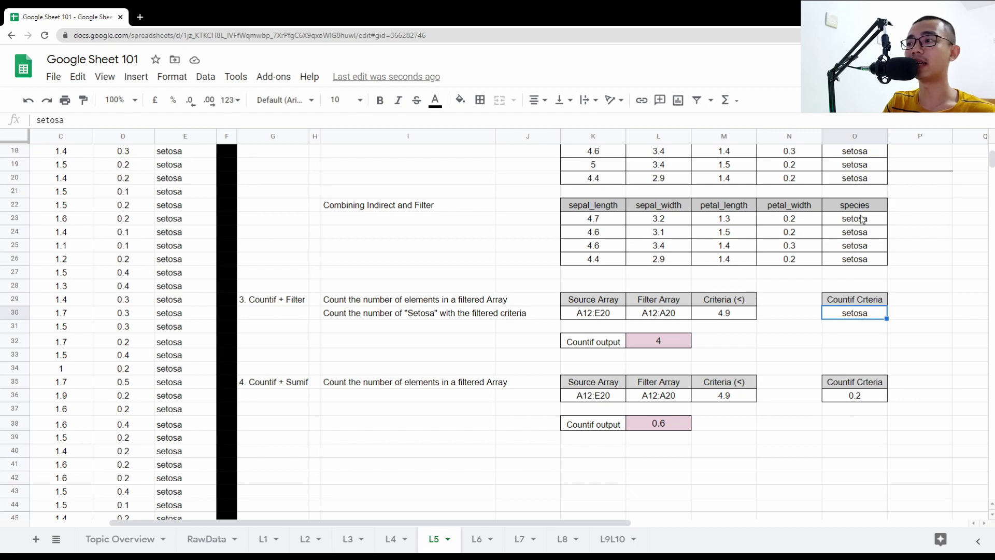
click(855, 218)
click(855, 246)
click(855, 258)
click(659, 342)
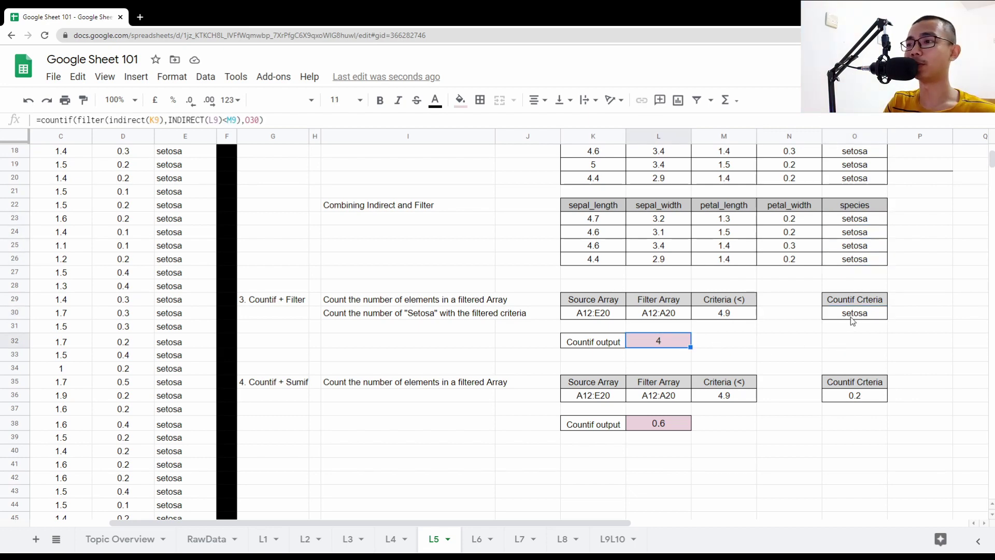
key(Up)
key(Up)
key(Right)
key(Right)
key(Right)
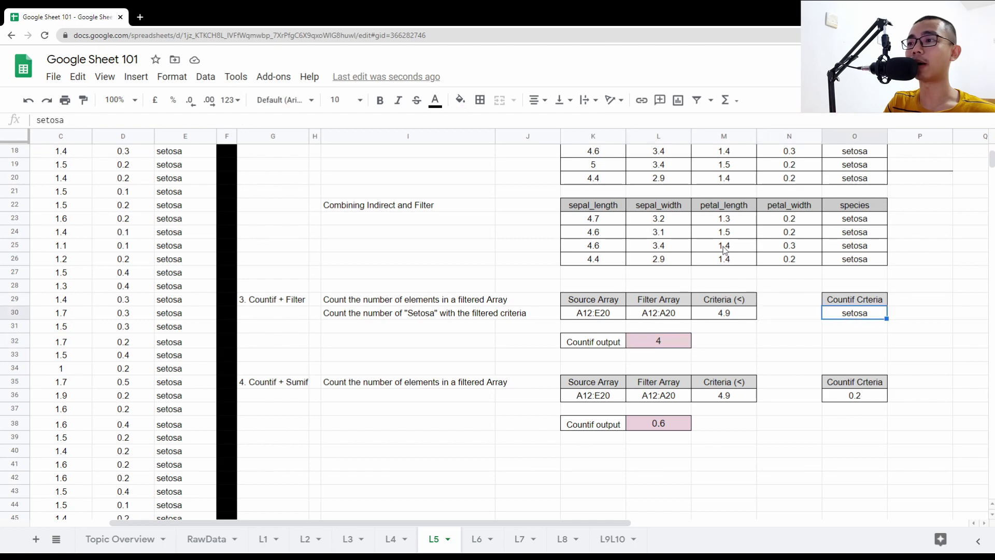
text(1.43)
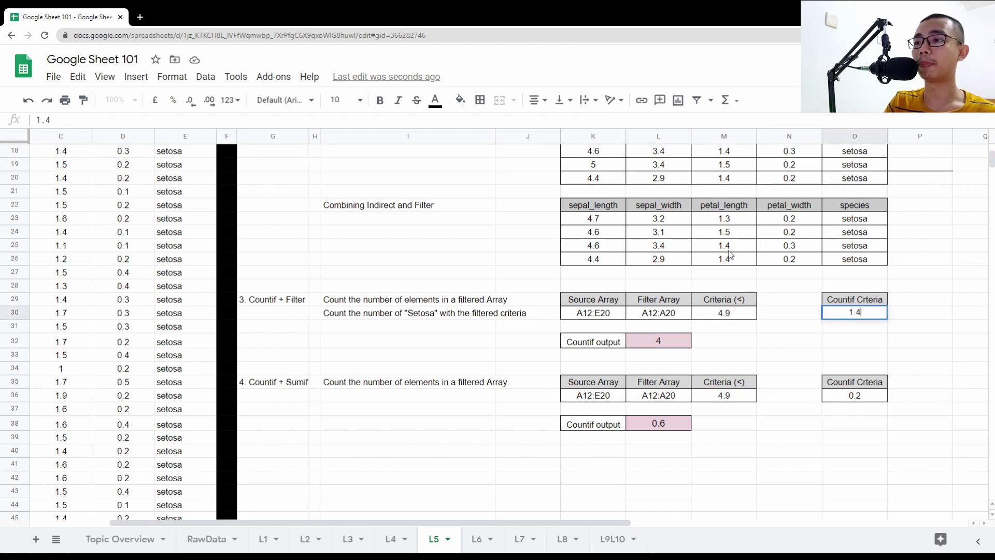
key(Return)
key(Up)
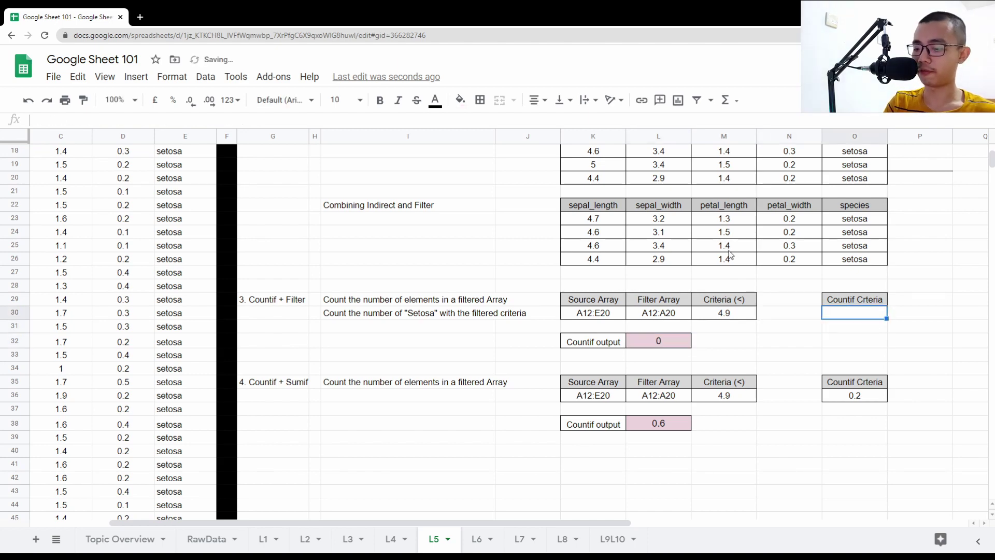
text(1.4)
key(Return)
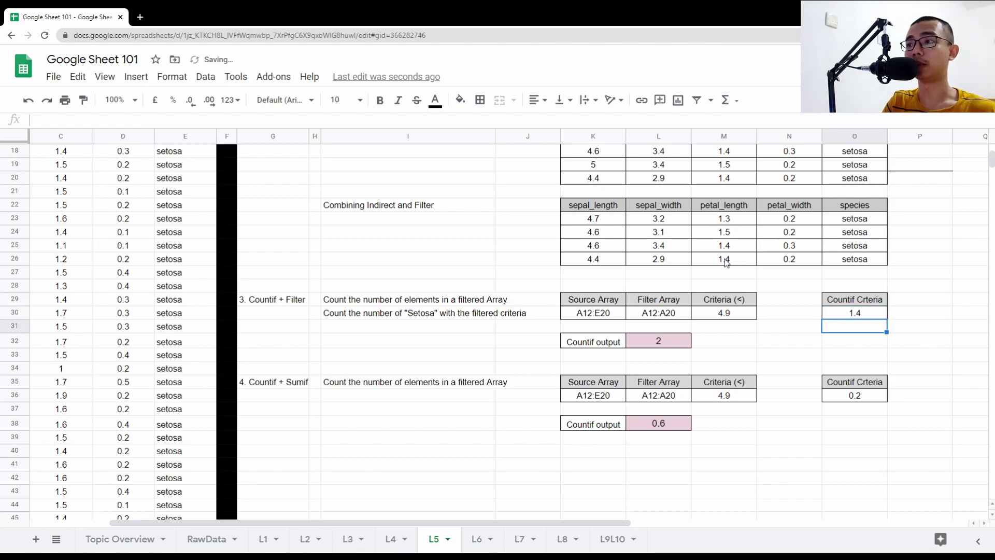
drag(723, 245, 723, 259)
Try criterion 0.2 then 4.6, confirming the Countif + Filter output of 2 over the result table.
click(868, 320)
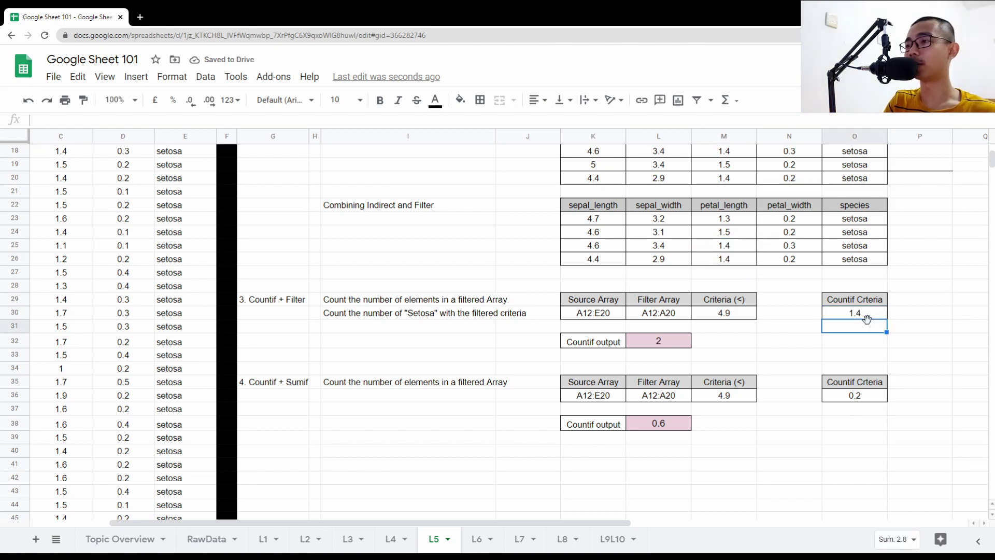
text(0.2)
key(Return)
click(789, 231)
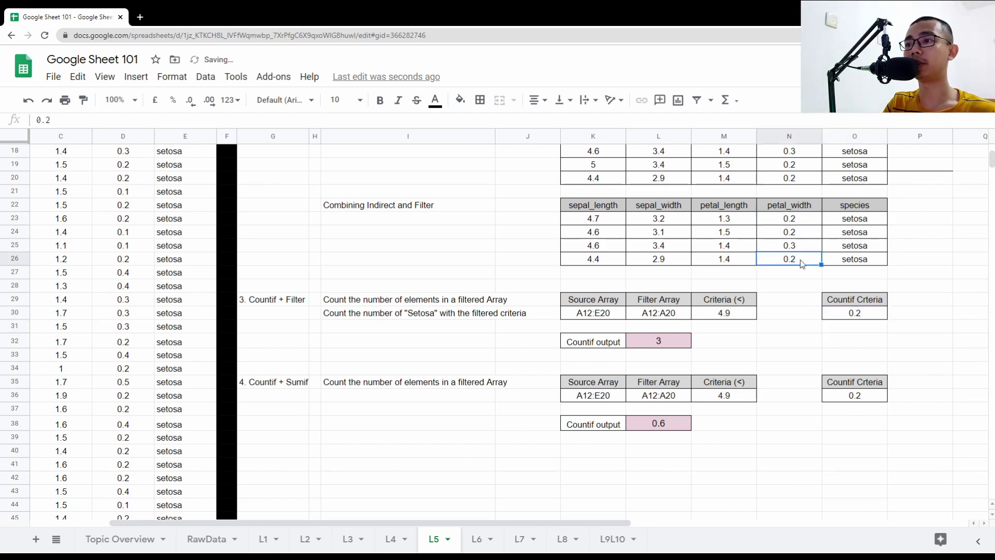
click(863, 313)
text(4.6)
key(Return)
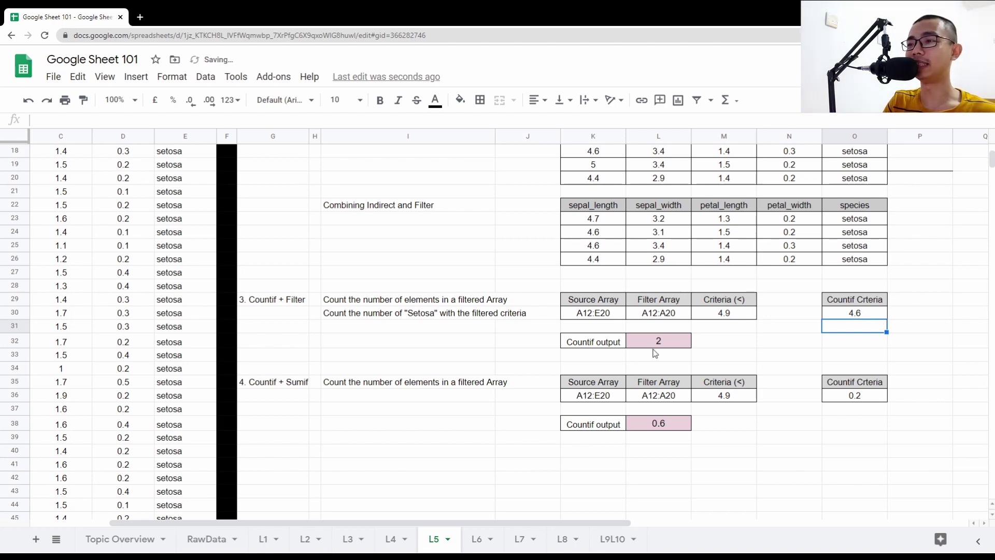
click(659, 342)
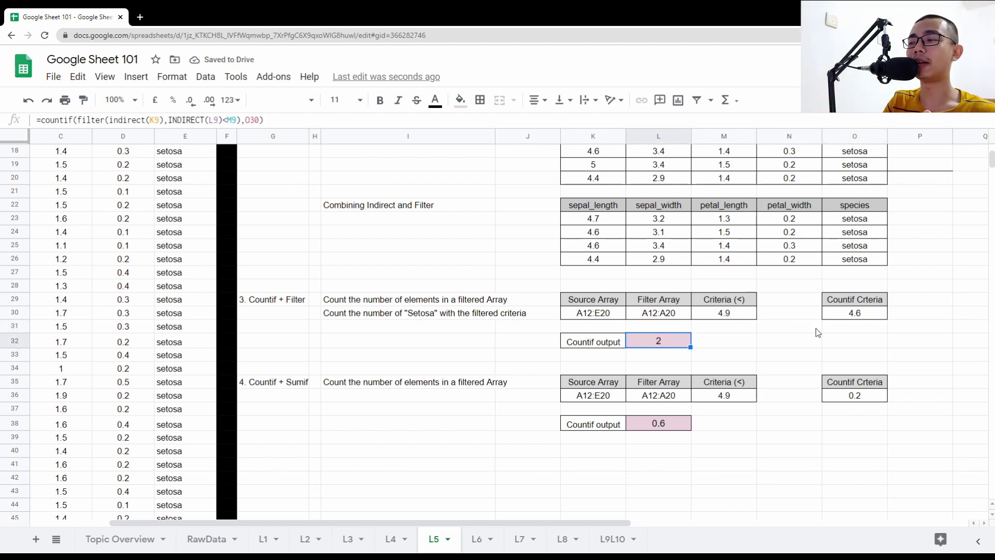
click(855, 313)
click(593, 204)
drag(593, 205, 855, 259)
click(854, 312)
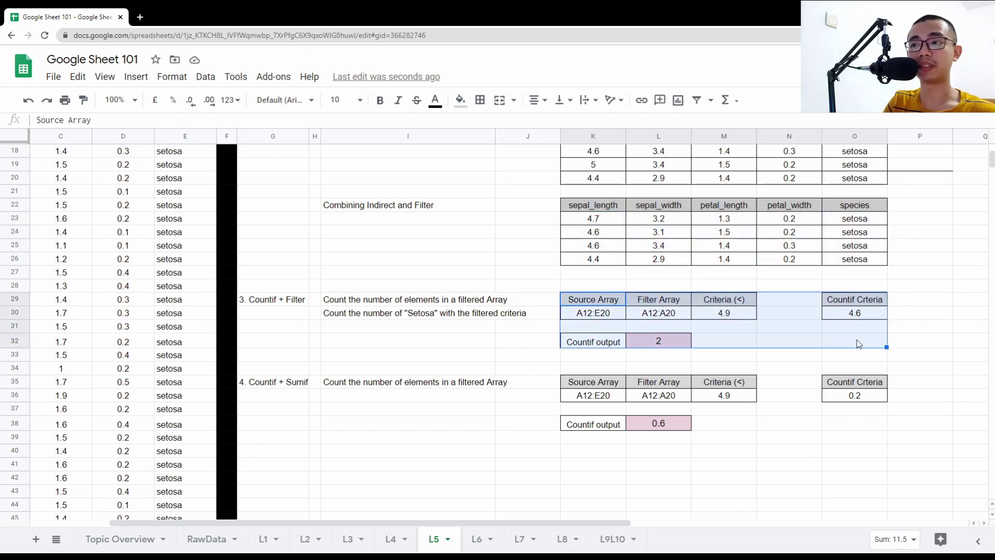
click(658, 342)
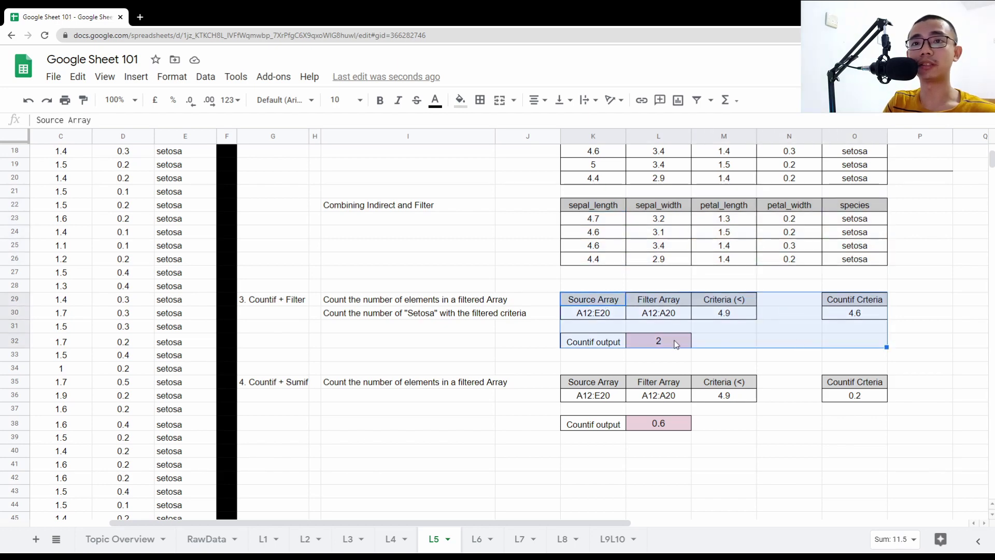
Relabel the second section's output as Sumif output and start editing its heading.
click(513, 342)
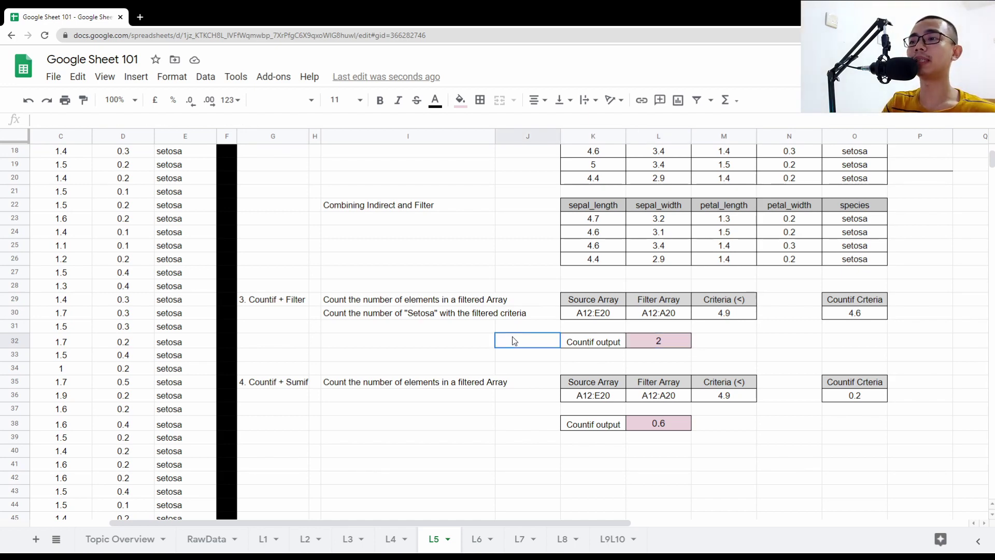
click(598, 426)
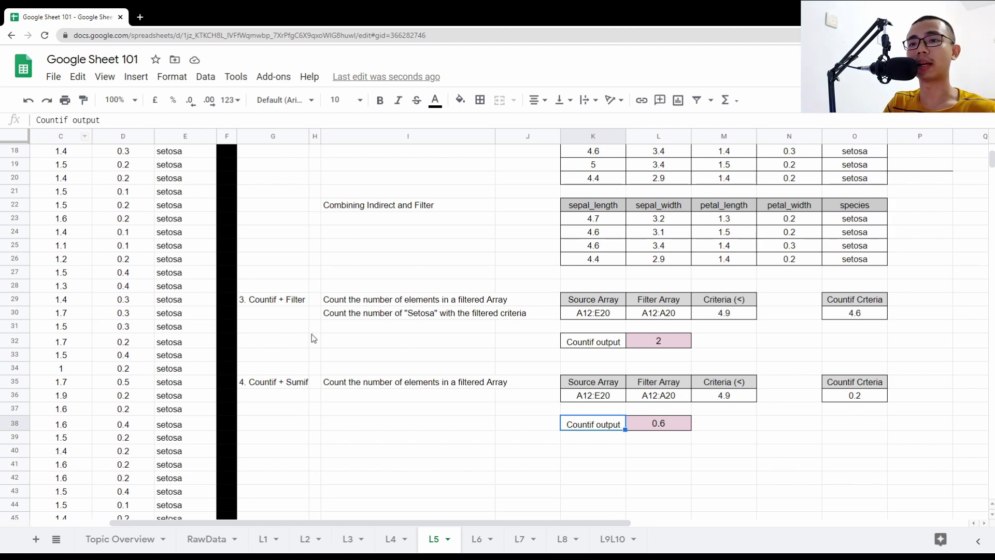
drag(59, 119, 16, 121)
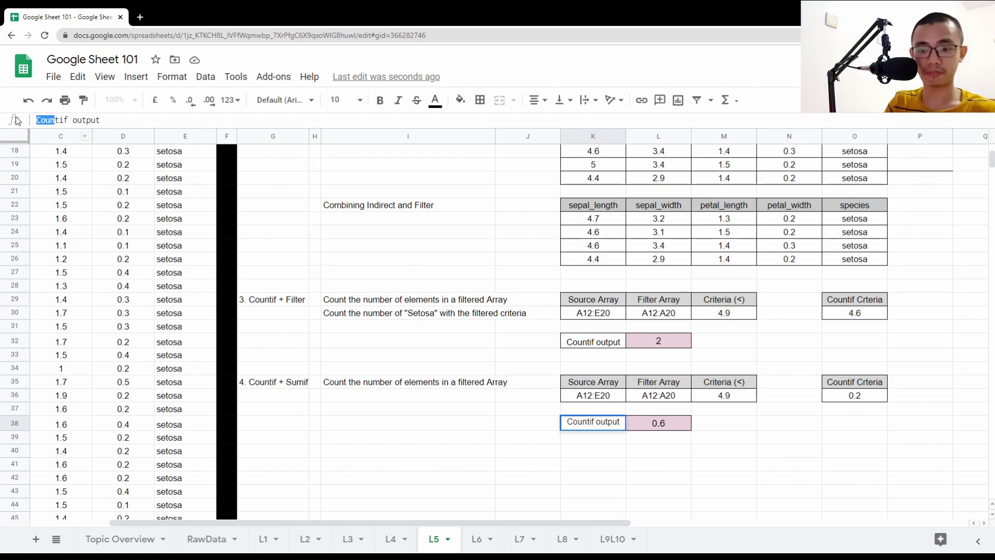
text(Sum)
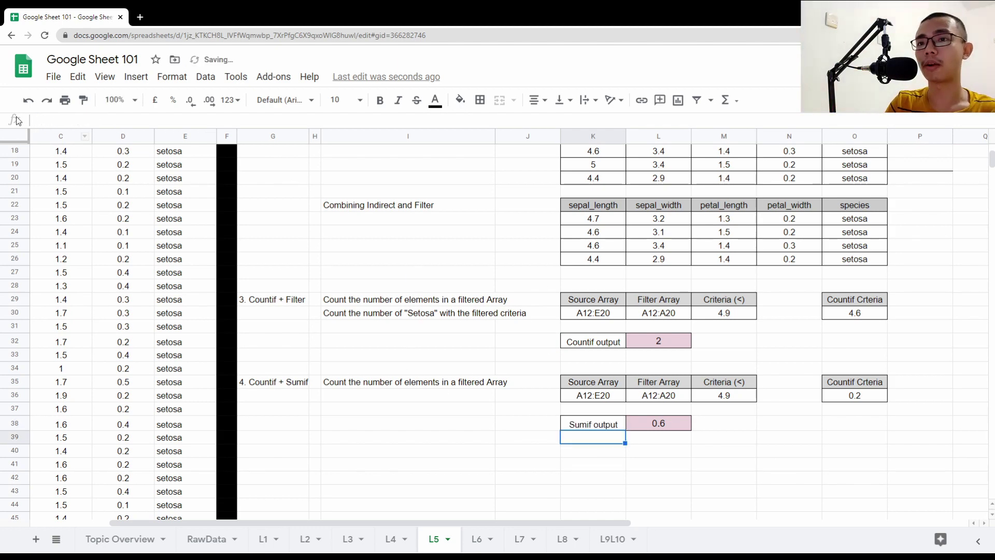
click(293, 381)
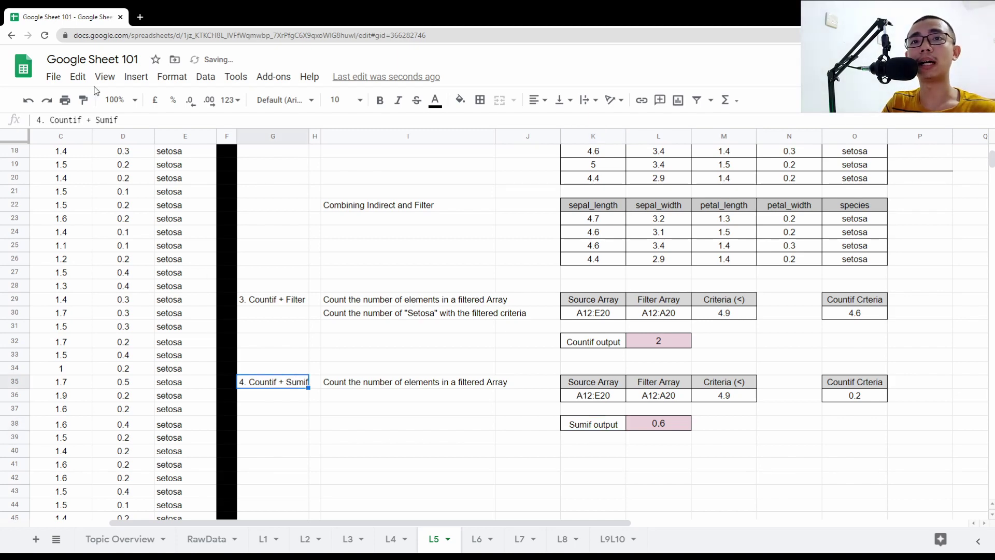
double_click(66, 119)
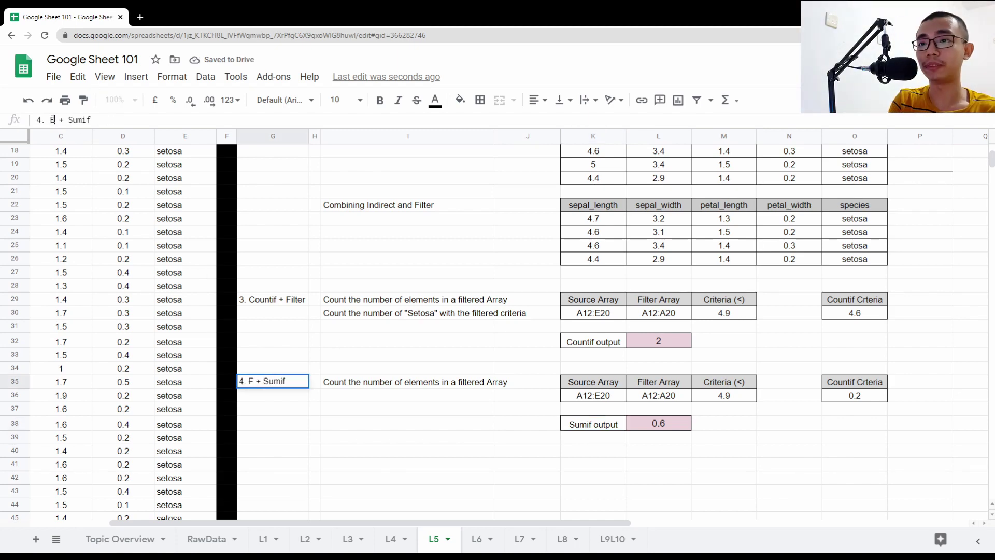
text(Filter)
key(Return)
Copy the first section's '3. Countif + Filter' title into the second section's heading.
key(Up)
key(Up)
key(Up)
key(Up)
key(ctrl+c)
key(Down)
key(Down)
key(Down)
key(ctrl+v)
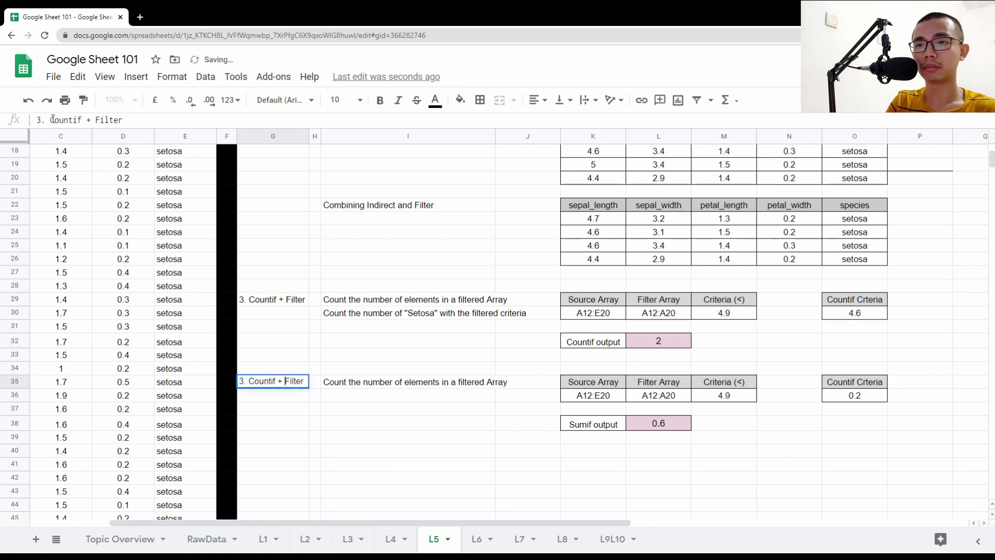
Title the second section '3. Sumif + Filter' and compare the Sumif and Countif output formulas.
key(BackSpace)
key(BackSpace)
key(BackSpace)
text(Sum)
key(Return)
key(Up)
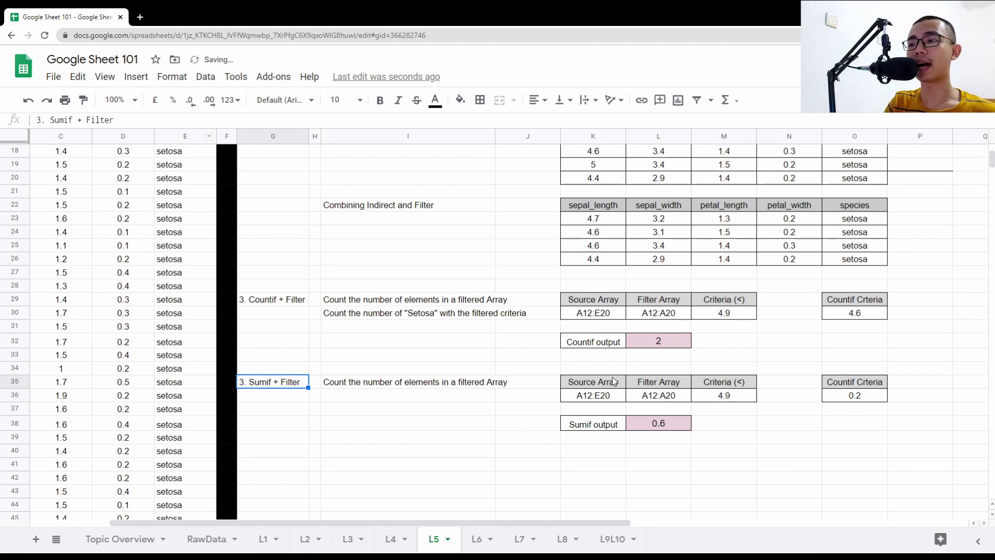
click(658, 424)
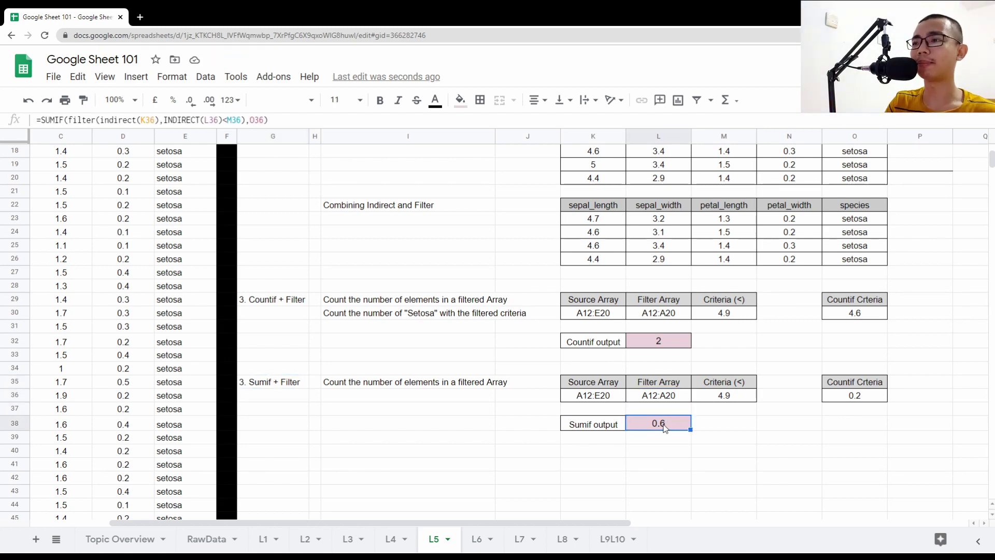
click(680, 350)
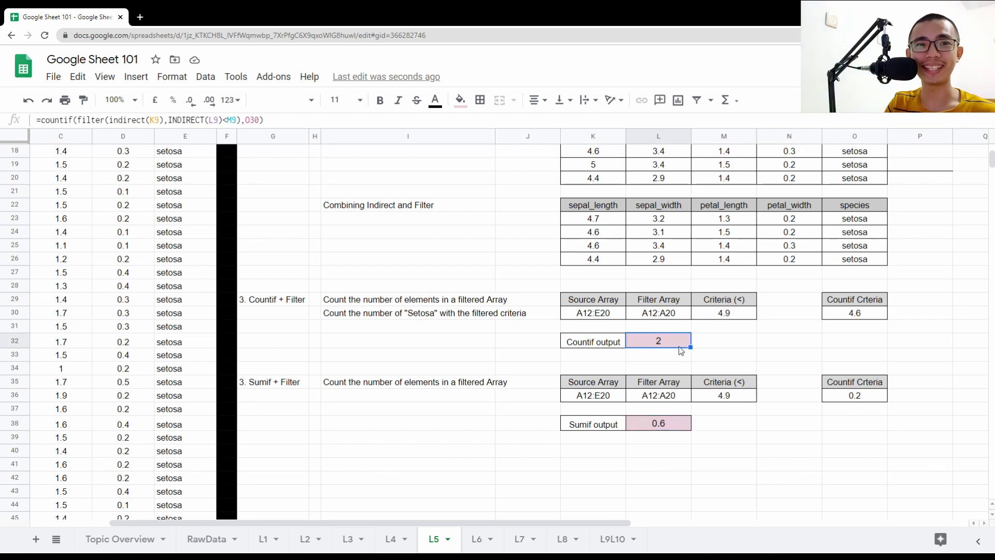
click(675, 426)
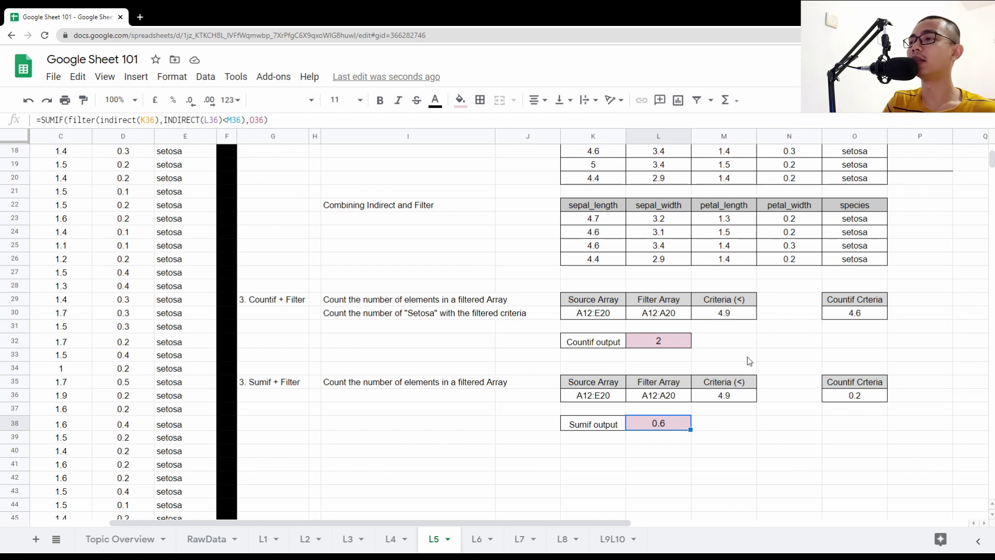
Test the Countif criterion at 0.2, then restore it to 4.6 and check both outputs.
click(854, 313)
text(0.2)
key(Return)
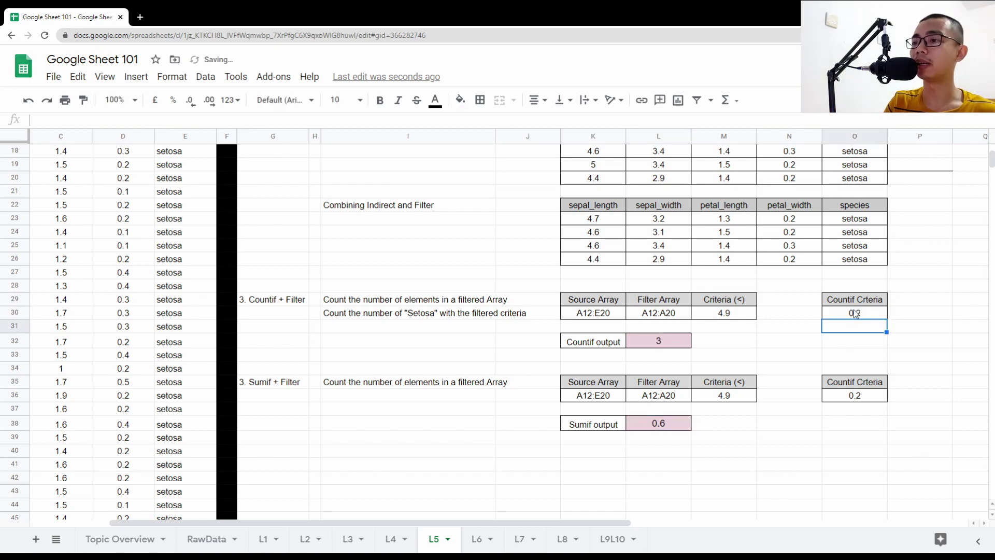
click(658, 342)
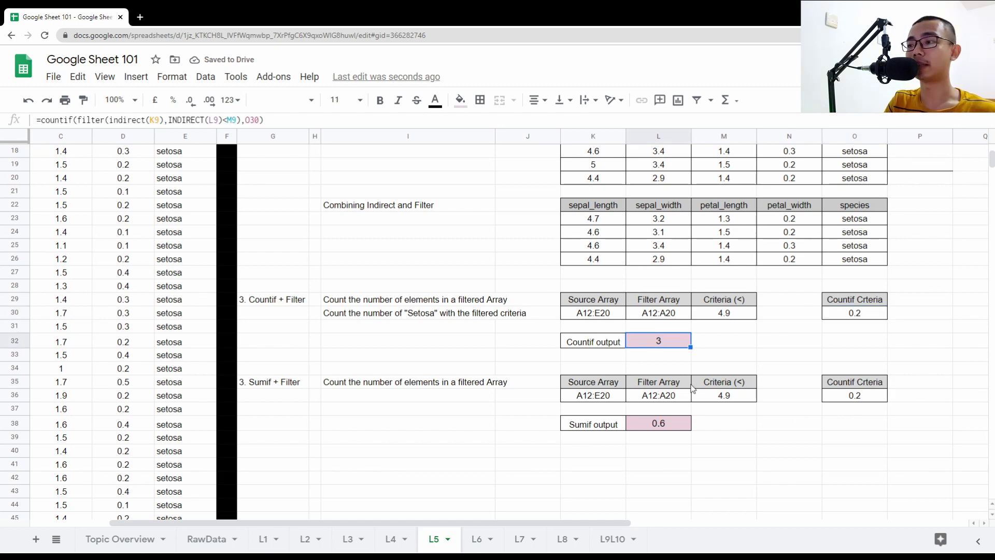
click(672, 427)
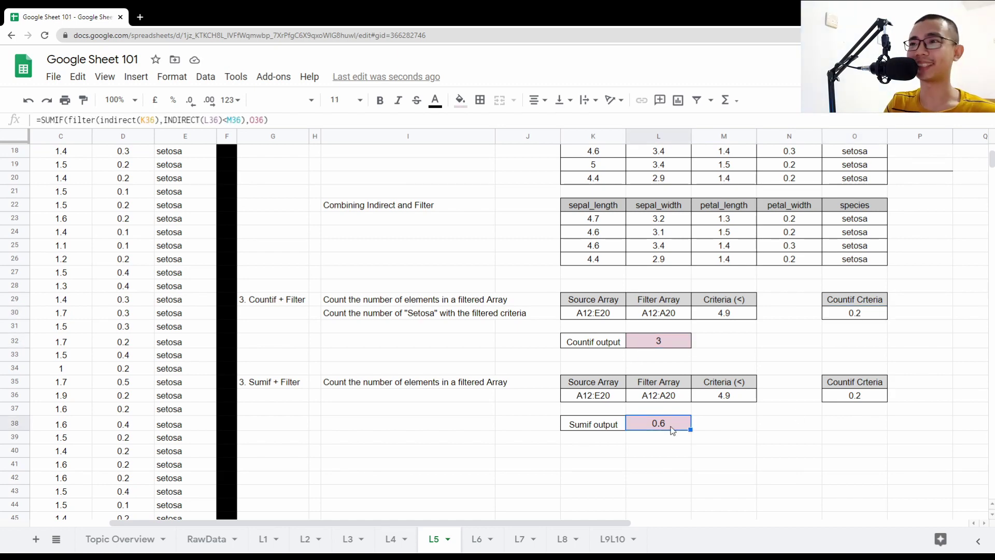
click(855, 312)
text(4.6)
key(Return)
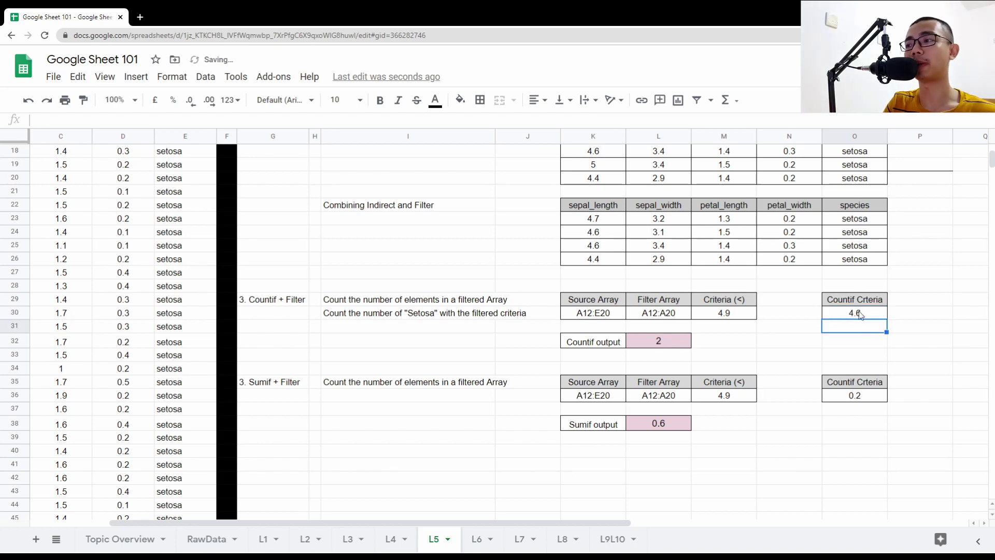
click(862, 314)
click(658, 343)
click(655, 426)
Set the Sumif criterion to 4.6, then to setosa, giving a Sumif output of 0.
click(867, 398)
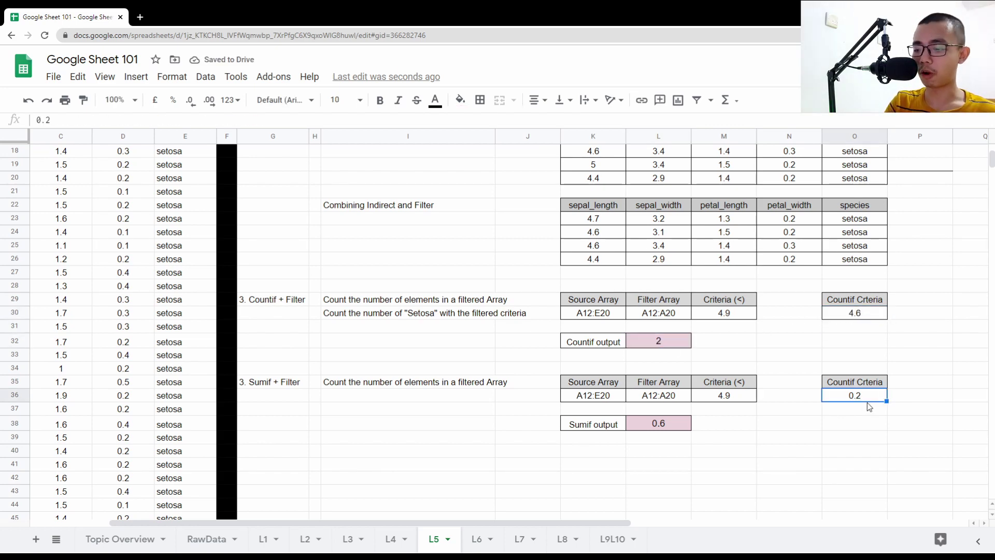
text(4.6)
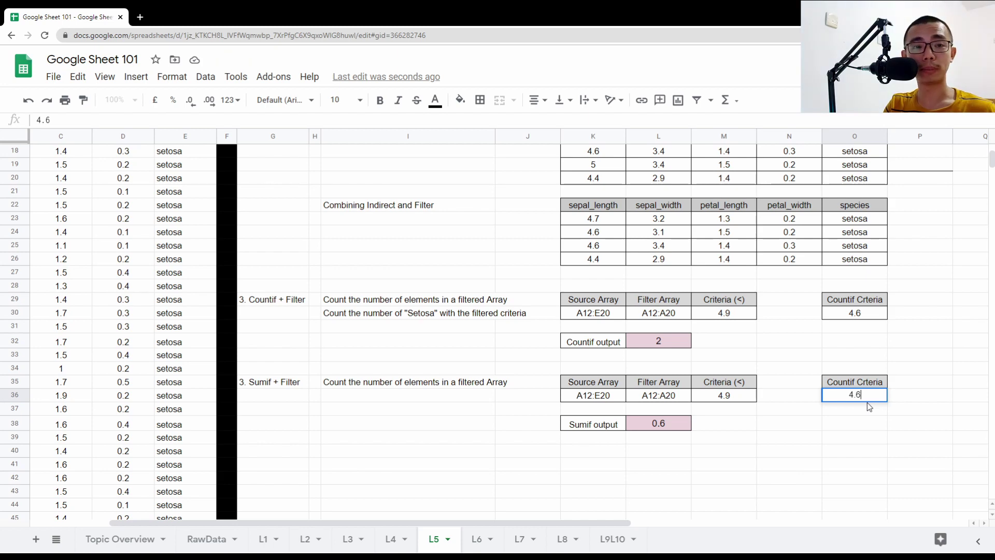
key(Return)
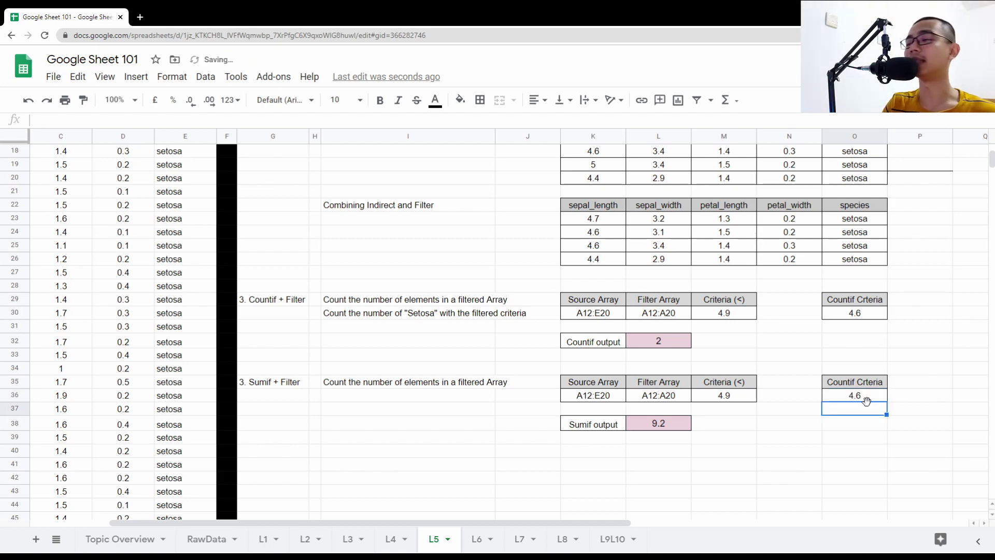
click(863, 395)
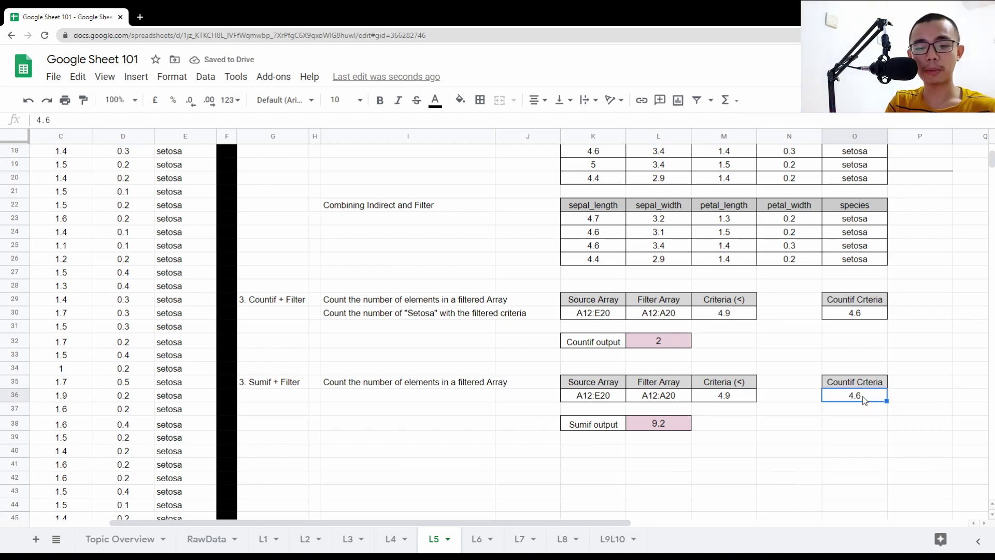
text(setosa)
key(Return)
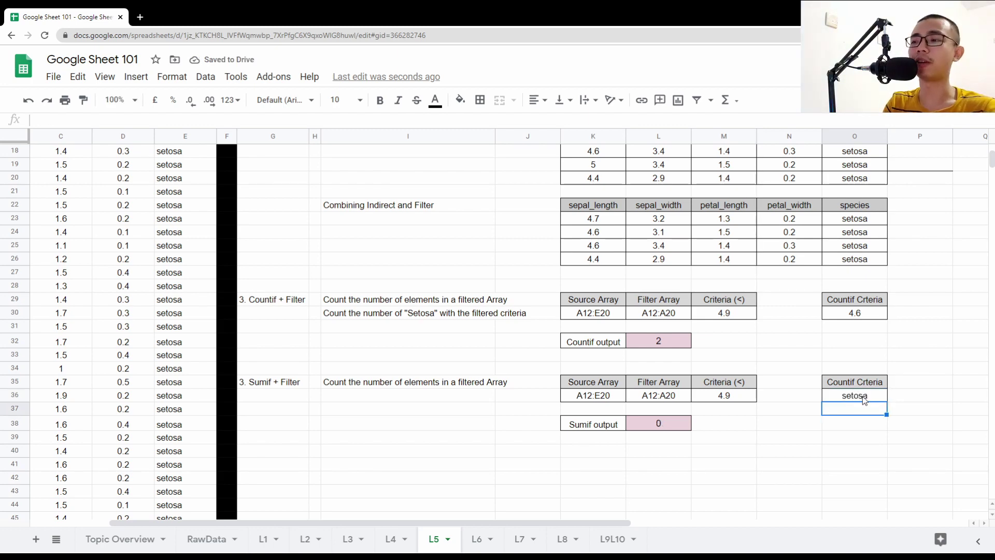
Rename the second criteria header to 'Sumif Crteria'.
click(863, 396)
click(842, 380)
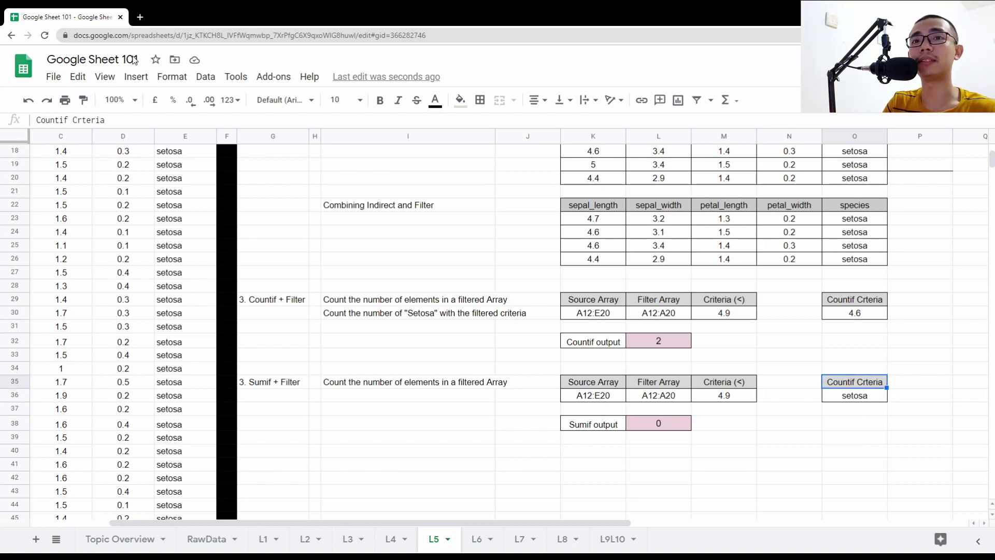
drag(57, 120, 35, 119)
text(Sum)
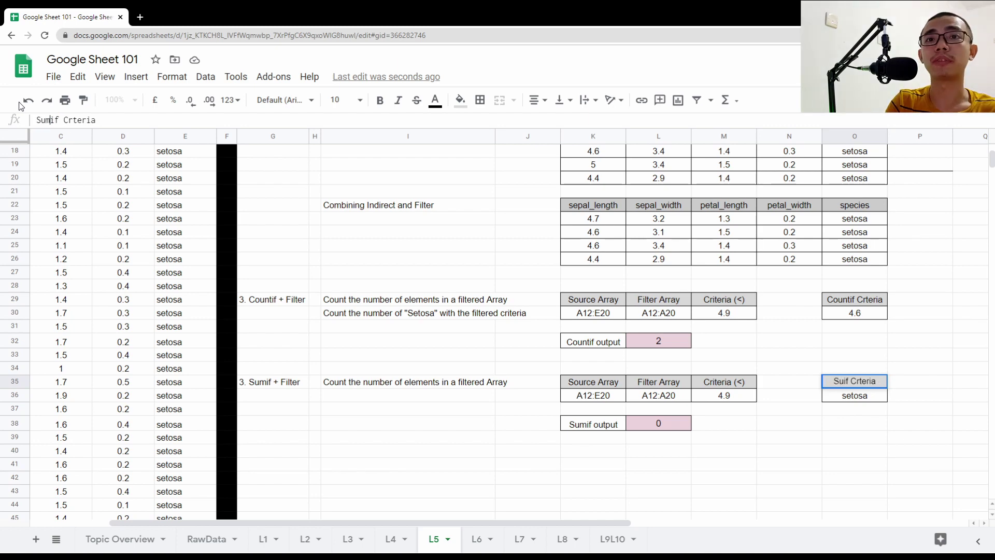
text(m)
key(Return)
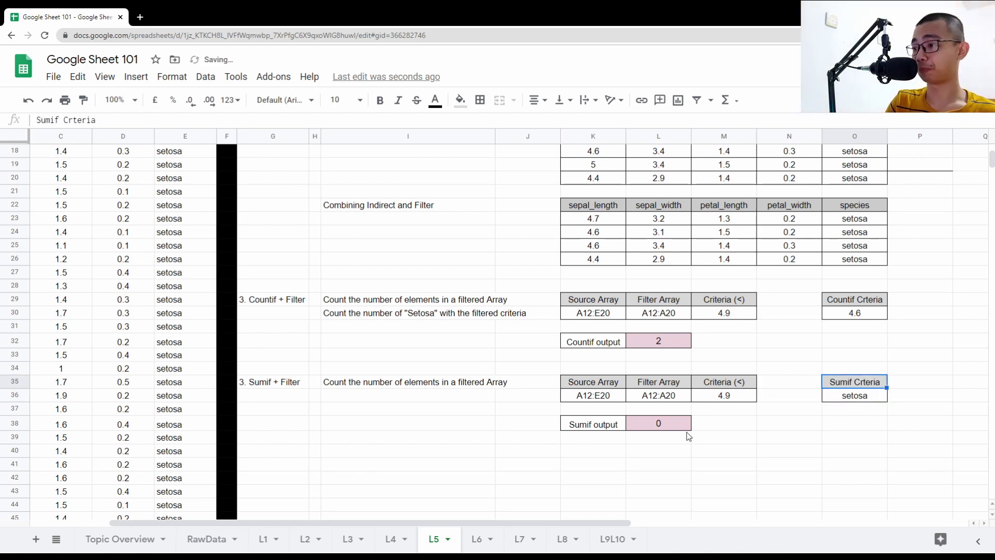
Set the Sumif criterion to 0.2, giving a Sumif output of 0.6.
click(863, 396)
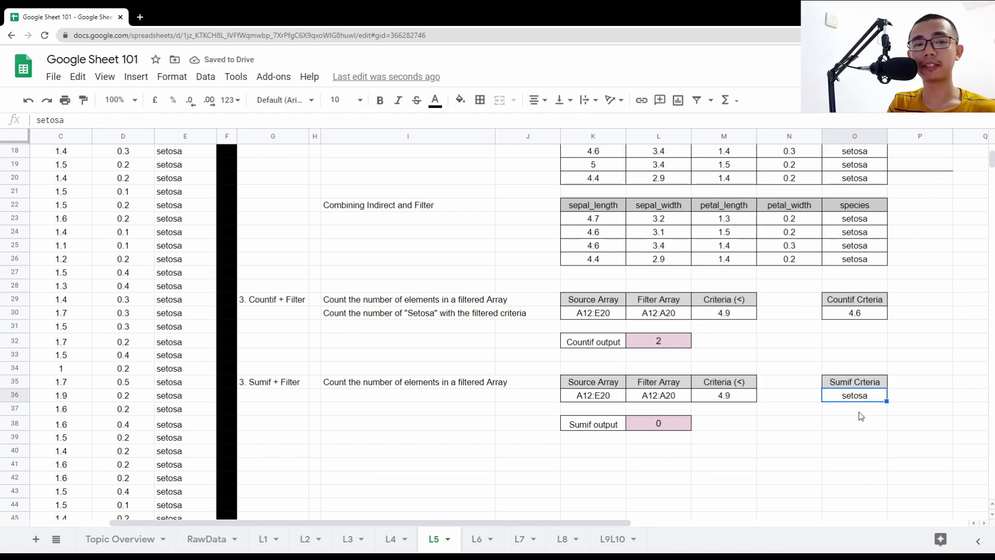
text(0.2)
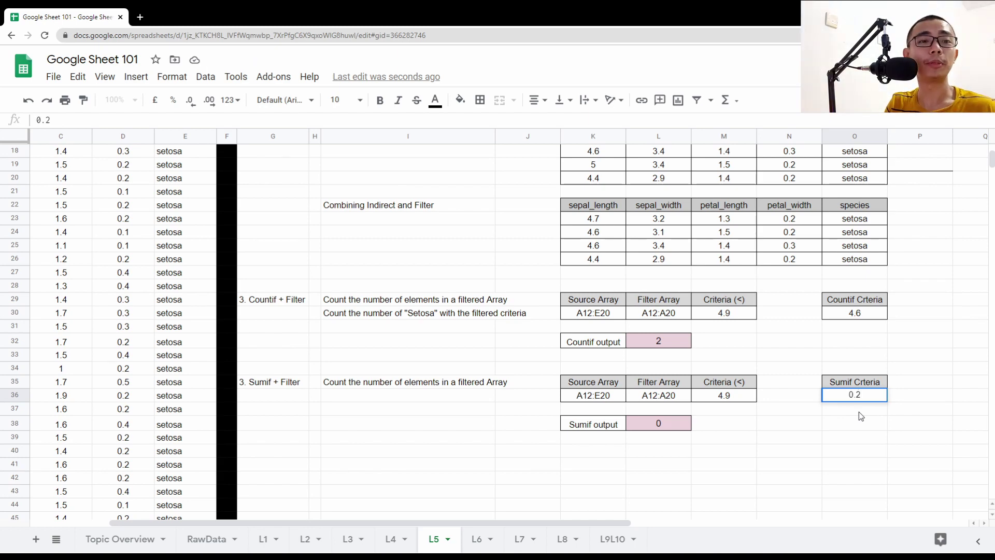
key(Return)
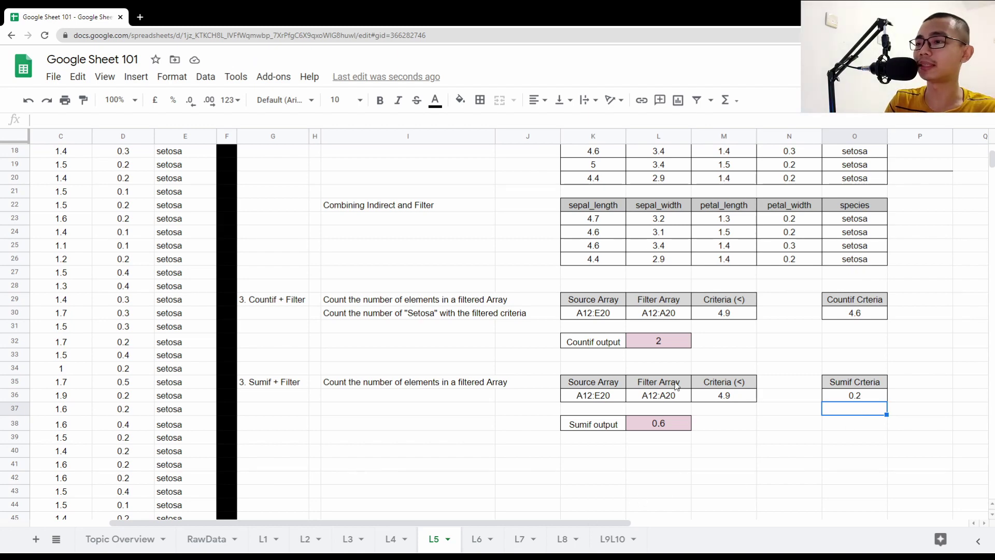
click(659, 423)
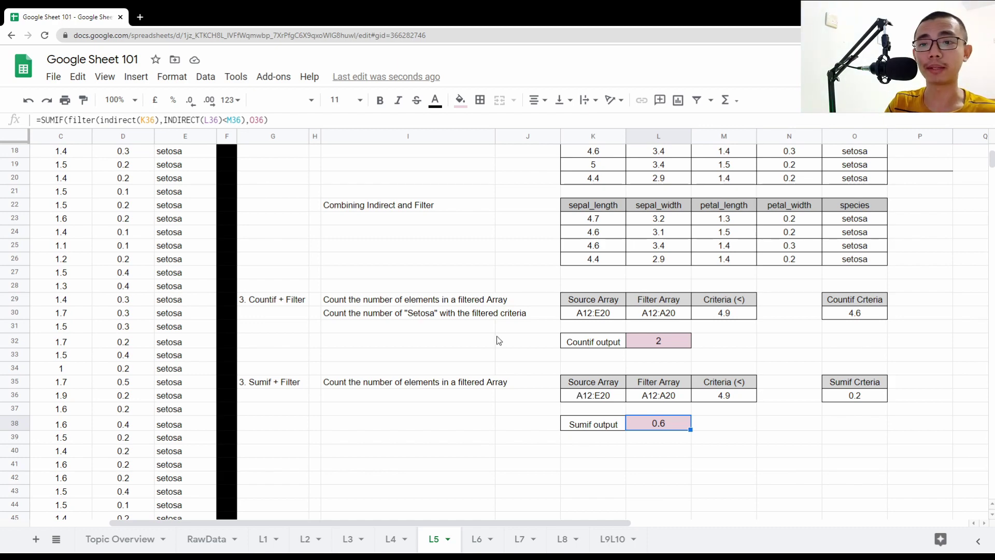
scroll(288, 506, left, 5)
scroll(191, 385, up, 6)
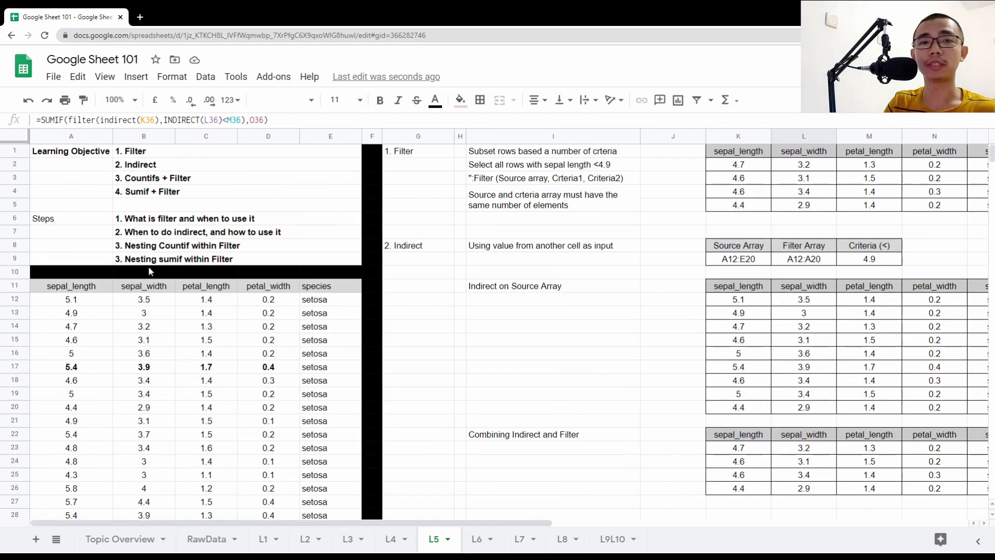
click(156, 151)
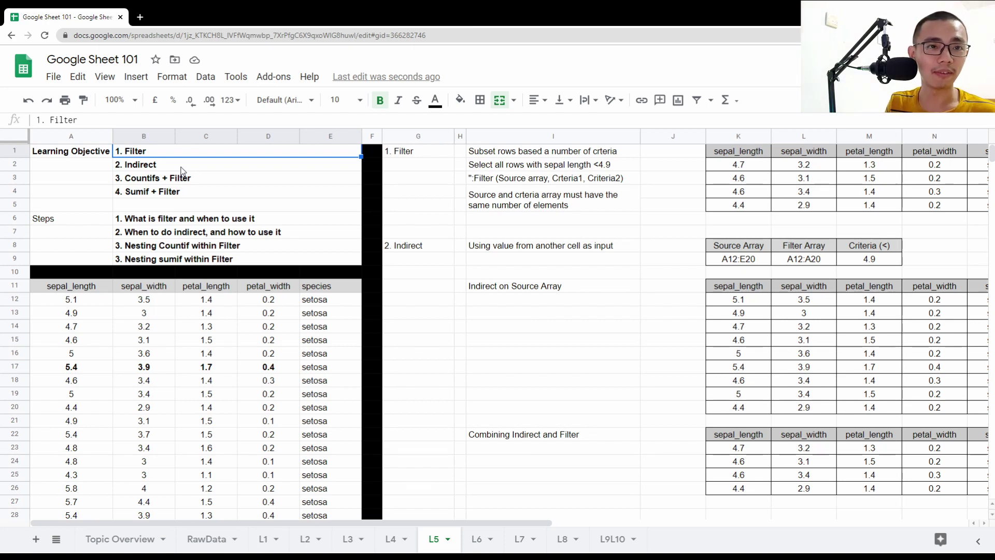
scroll(389, 311, right, 5)
click(254, 166)
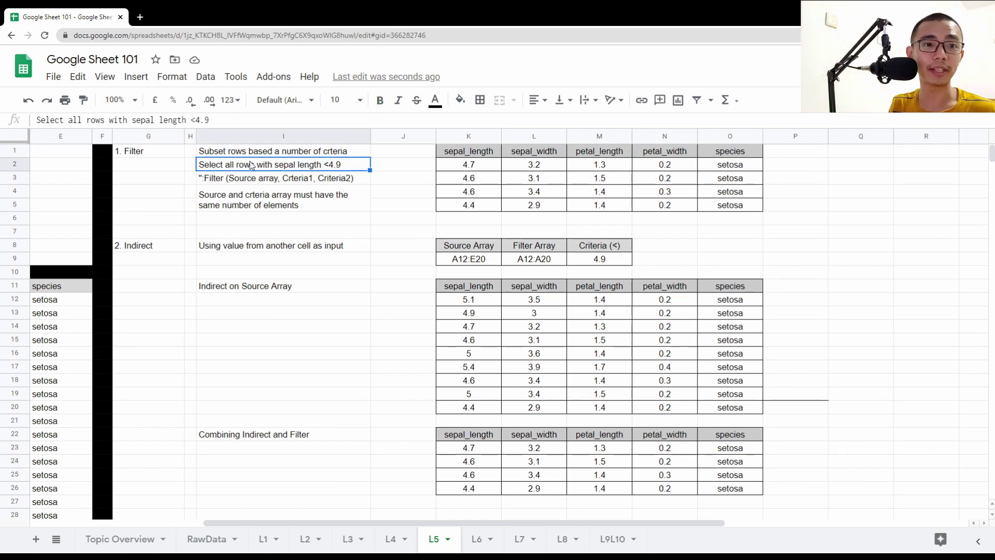
click(469, 165)
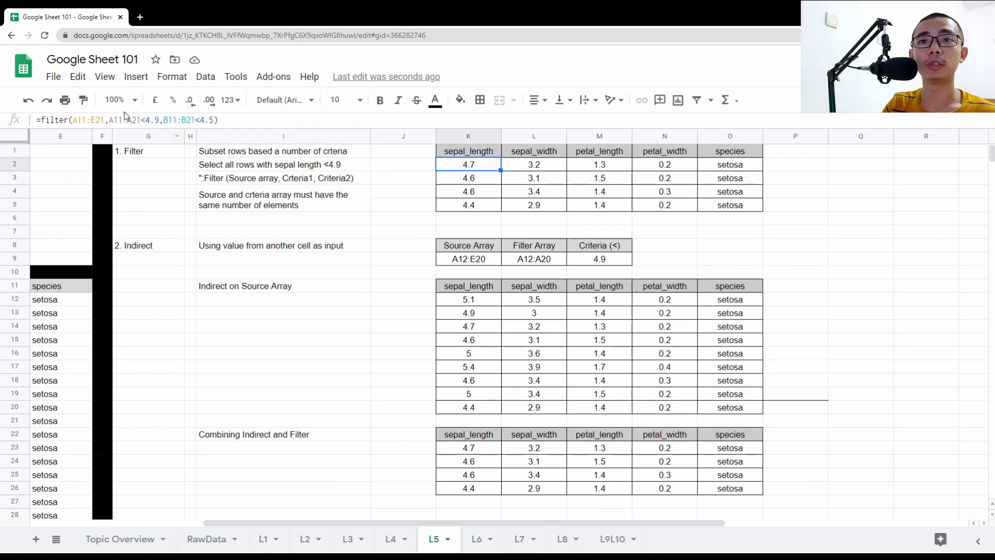
click(69, 121)
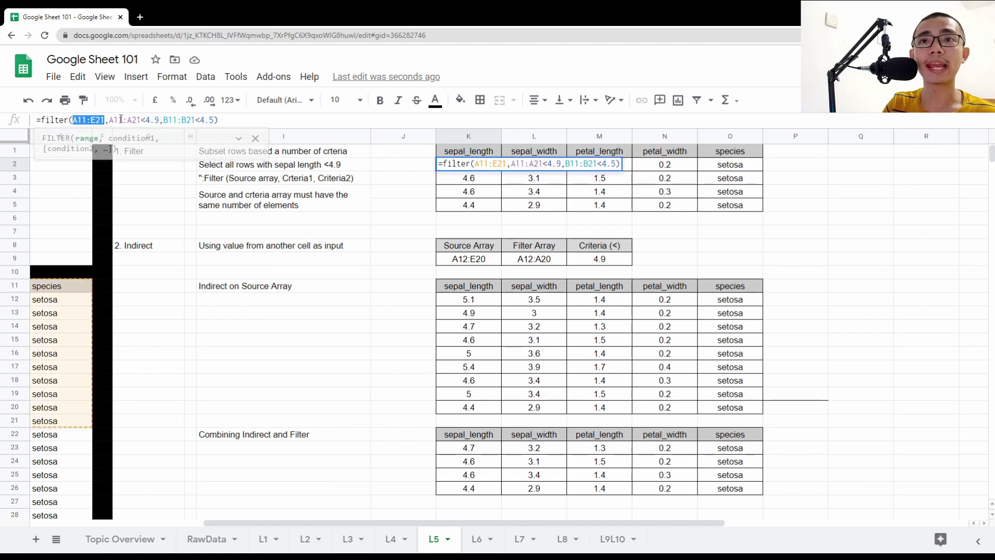
drag(113, 120, 148, 119)
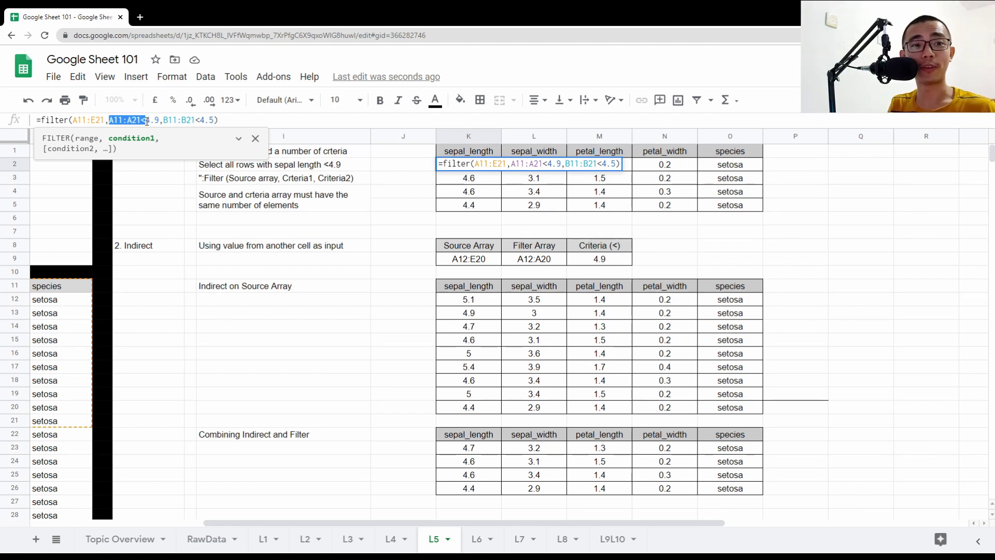
click(146, 119)
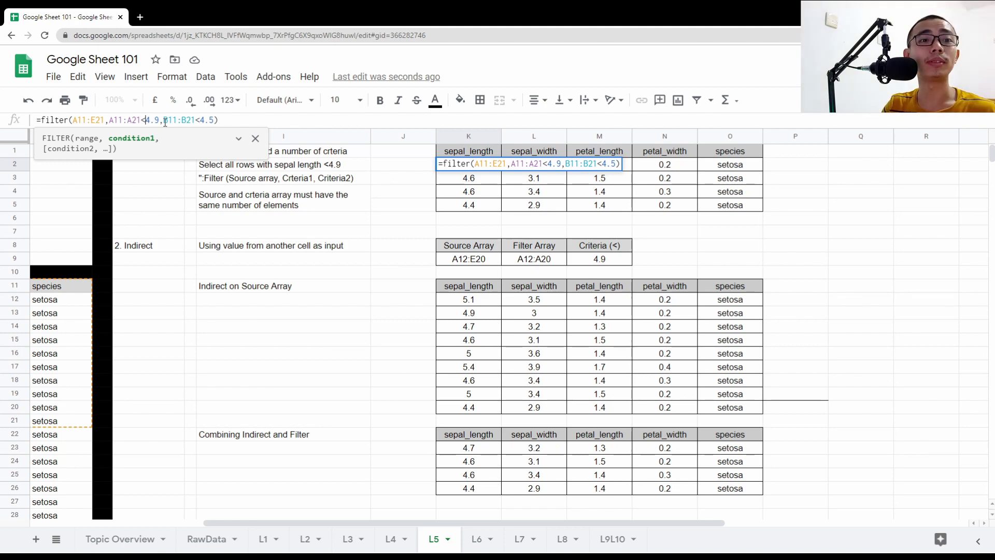
click(288, 245)
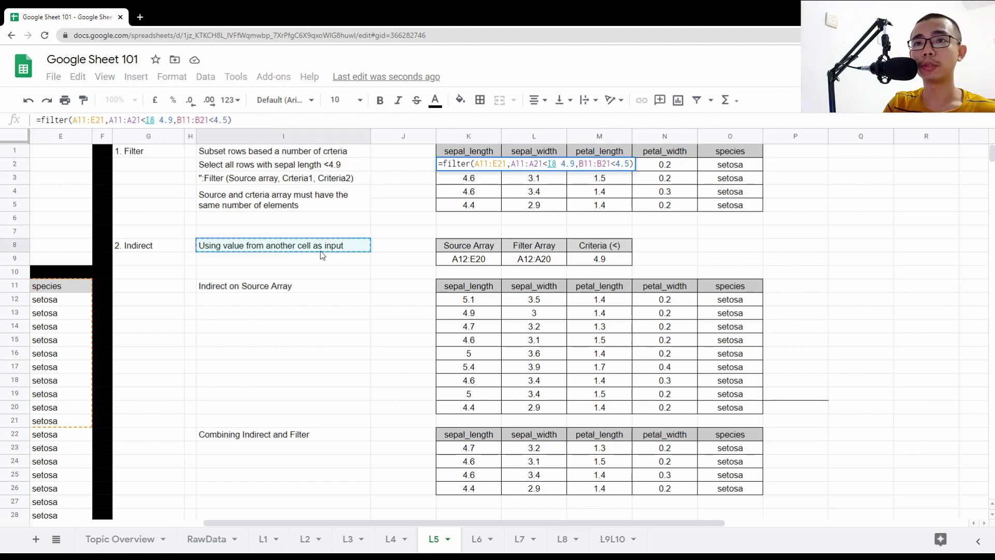
key(Return)
key(Down)
key(Down)
key(Down)
key(Down)
key(Down)
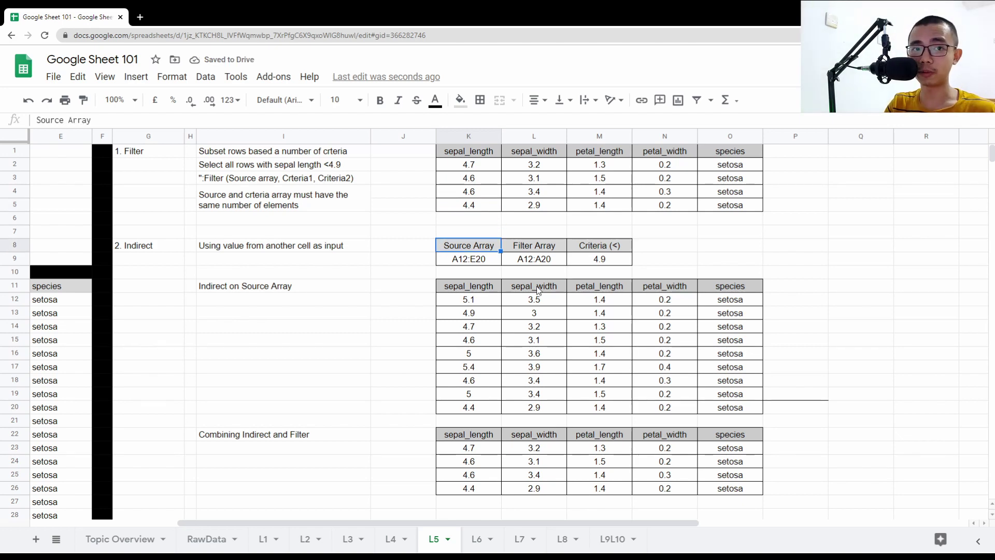
click(470, 299)
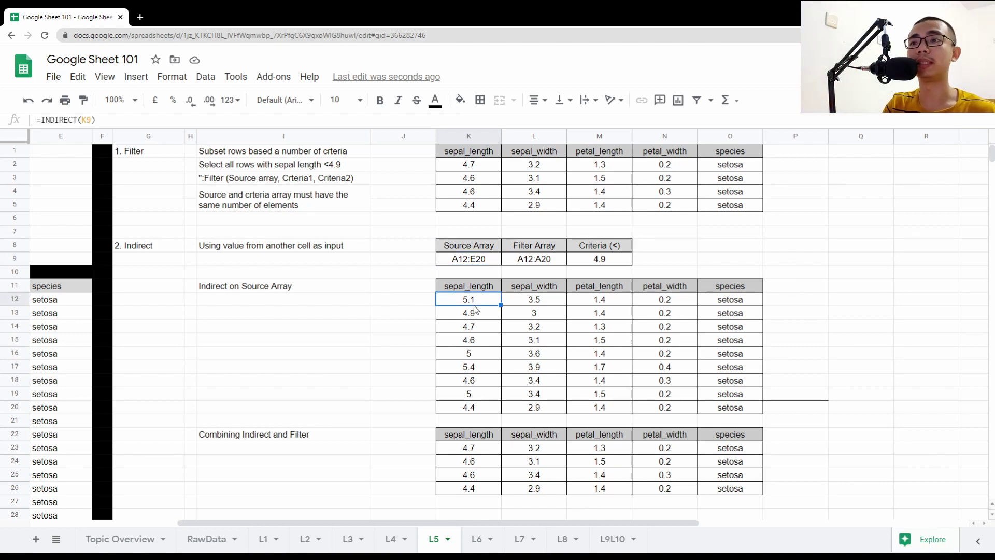
key(Up)
key(Up)
key(Up)
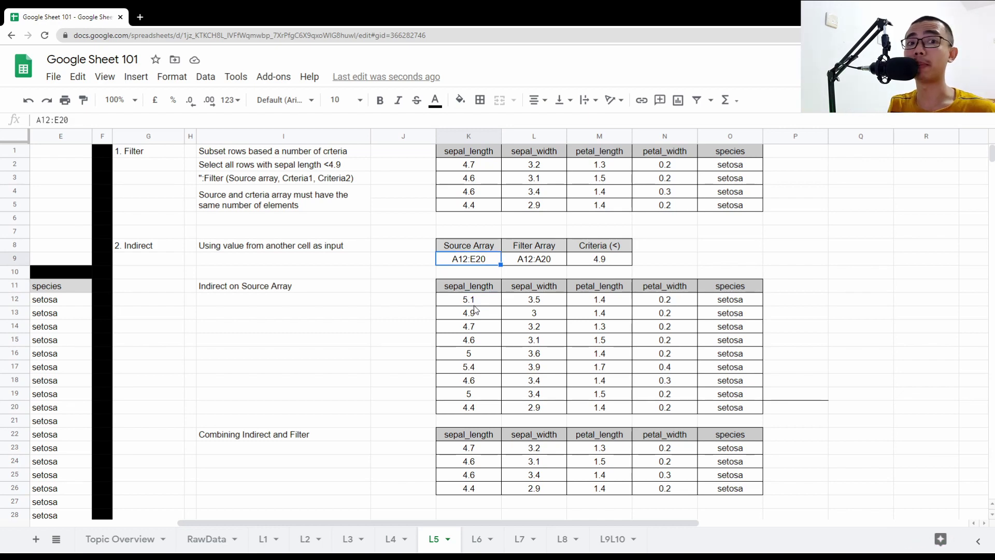
key(Right)
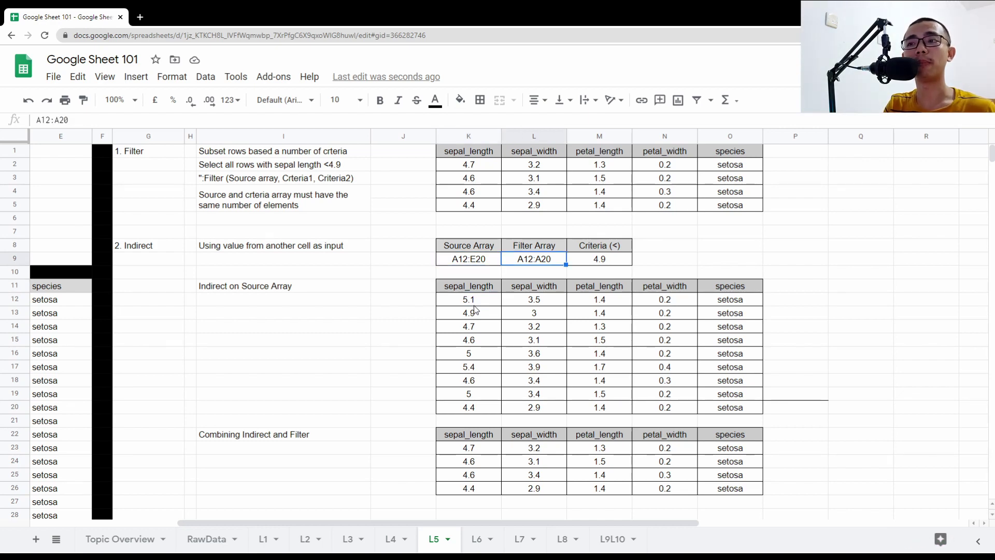
key(Right)
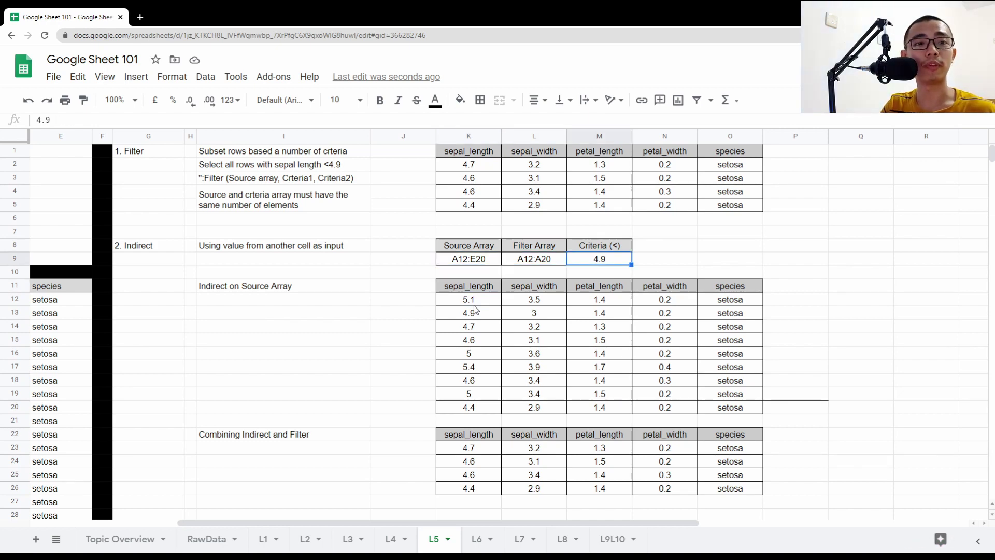
click(469, 299)
scroll(477, 502, down, 2)
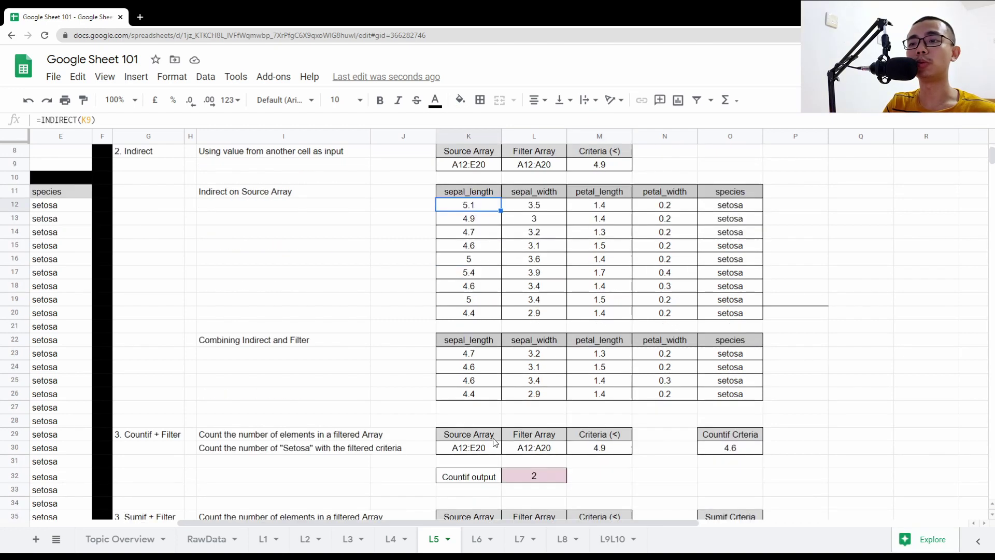
click(469, 354)
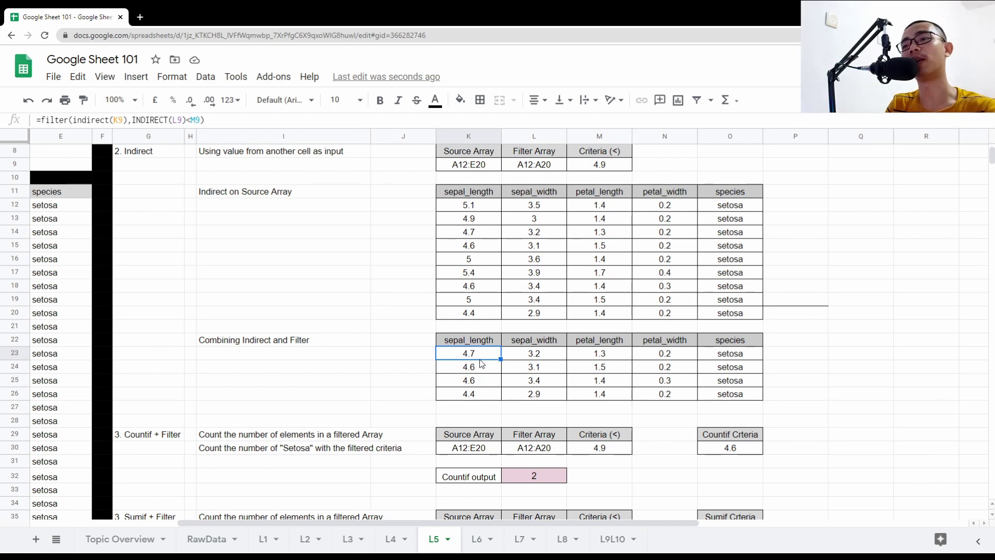
scroll(436, 330, down, 4)
scroll(440, 343, up, 1)
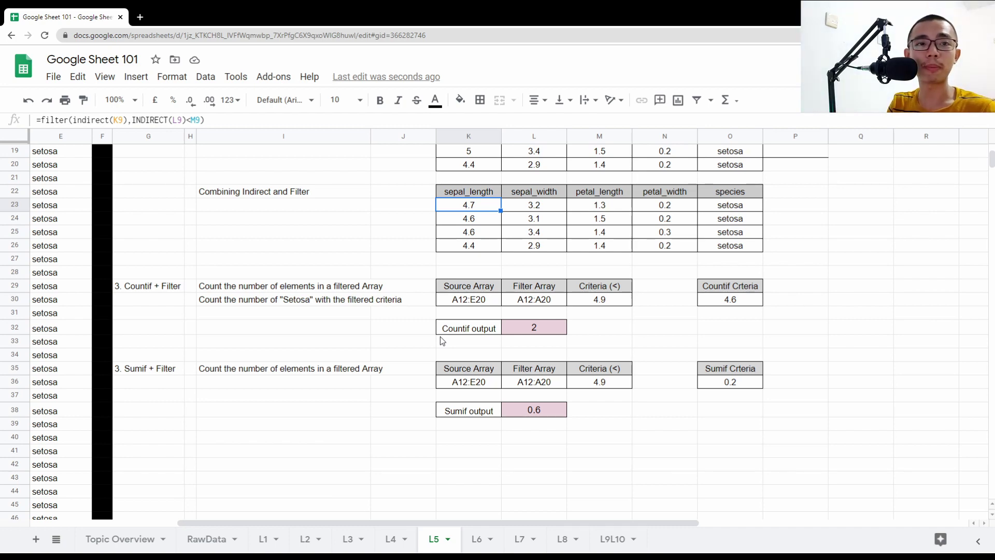
Change the Countif criteria in O30 to setosa so the Countif output counts 4 rows.
click(744, 303)
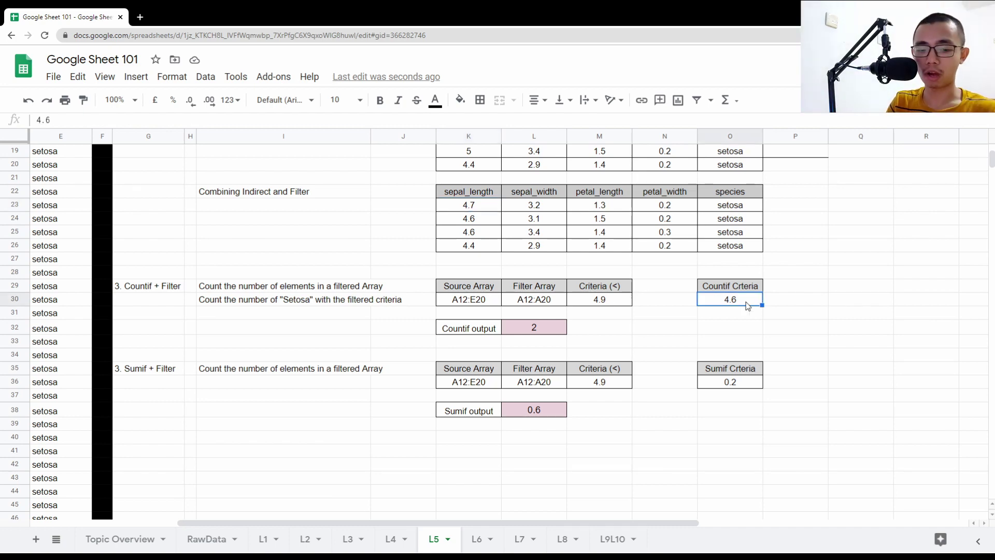
text(seot)
key(BackSpace)
key(BackSpace)
text(to)
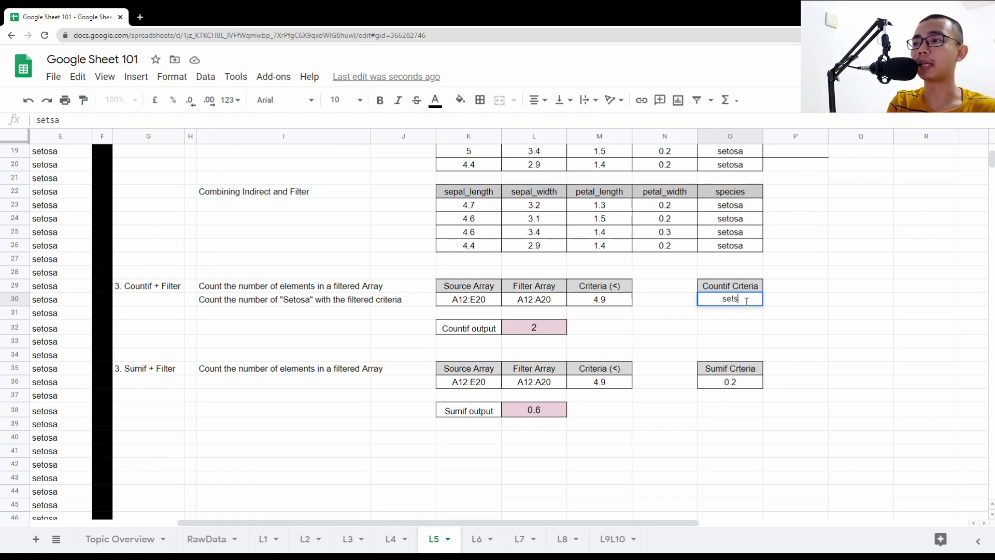
text(sa)
key(Return)
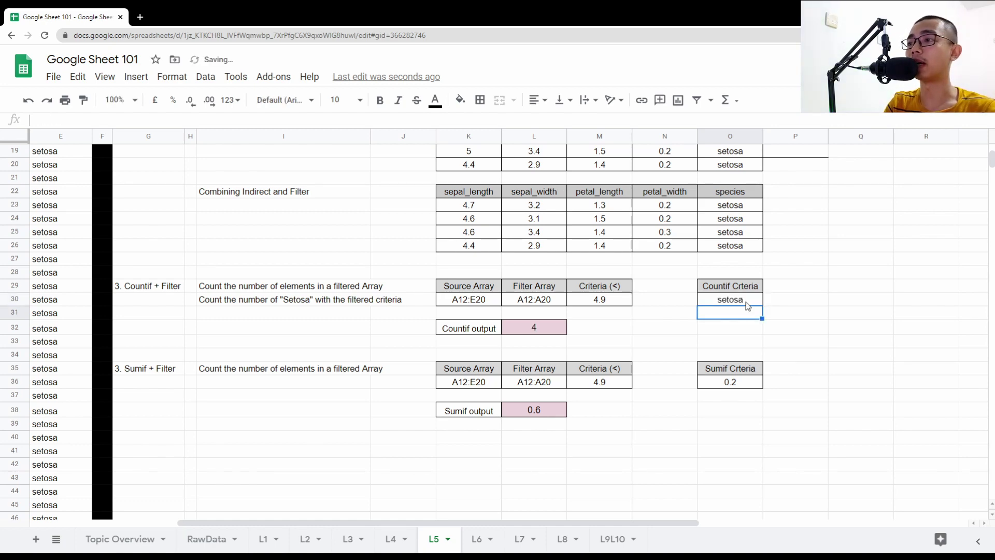
click(747, 302)
Walk through the filtered species, the Sumif criteria 0.2, matching petal widths and the SUMIF giving 0.6.
click(731, 204)
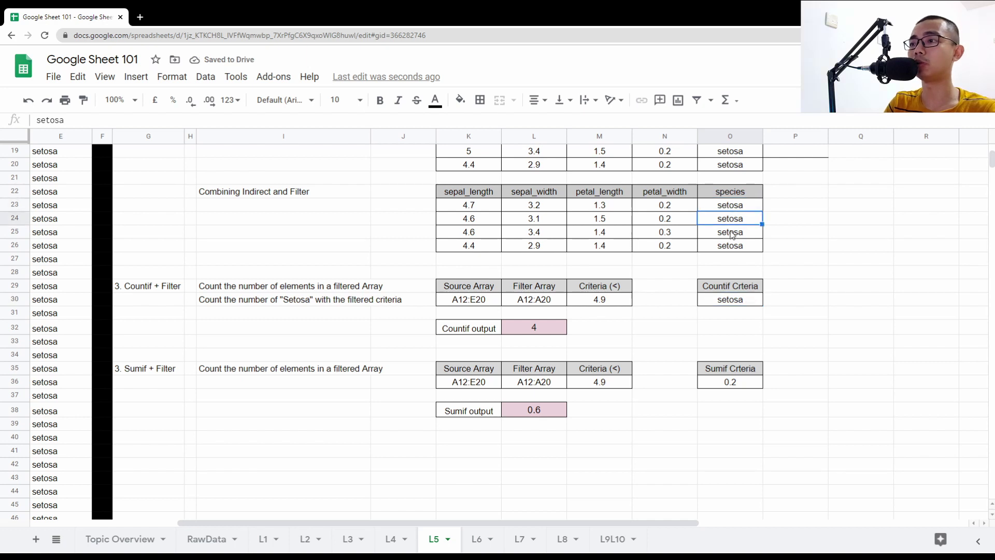
click(729, 231)
click(729, 244)
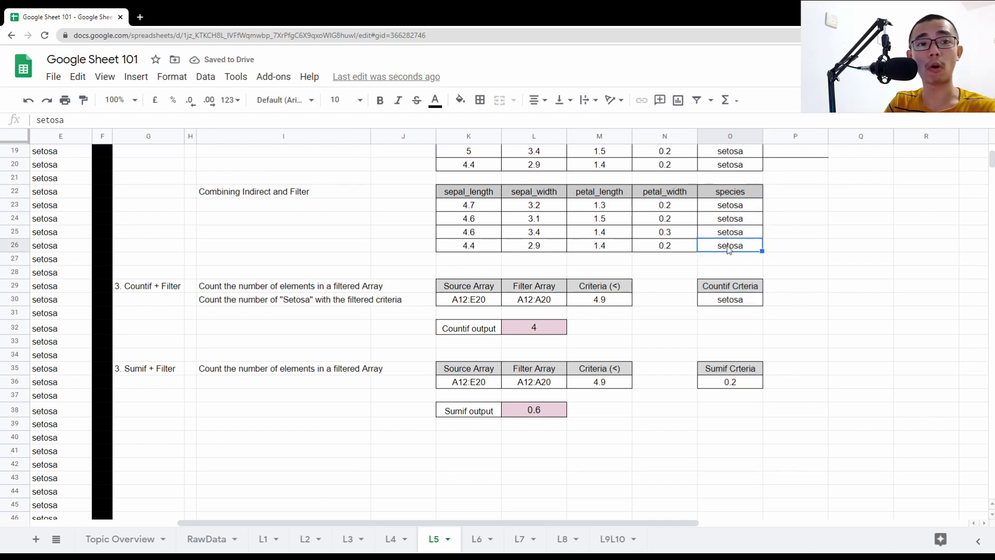
click(727, 382)
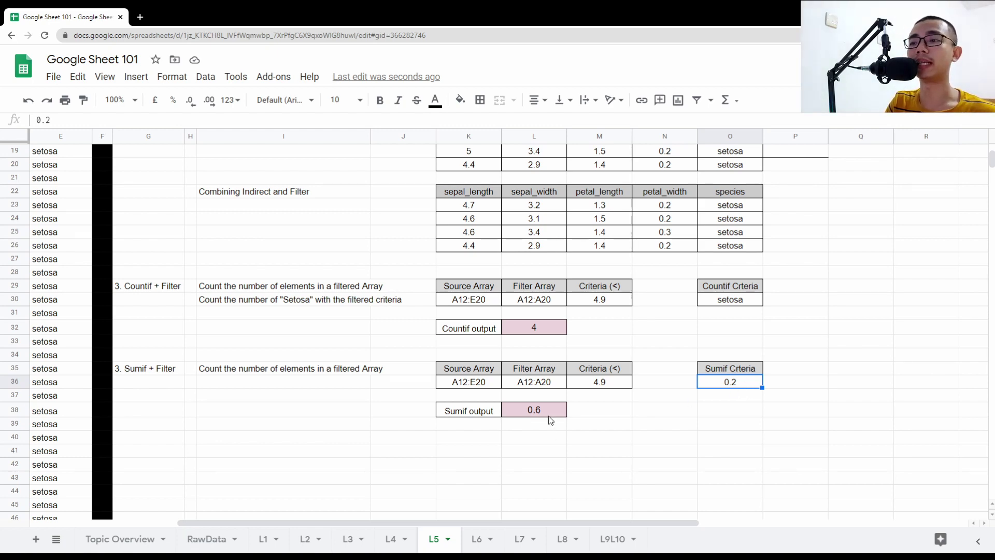
click(675, 209)
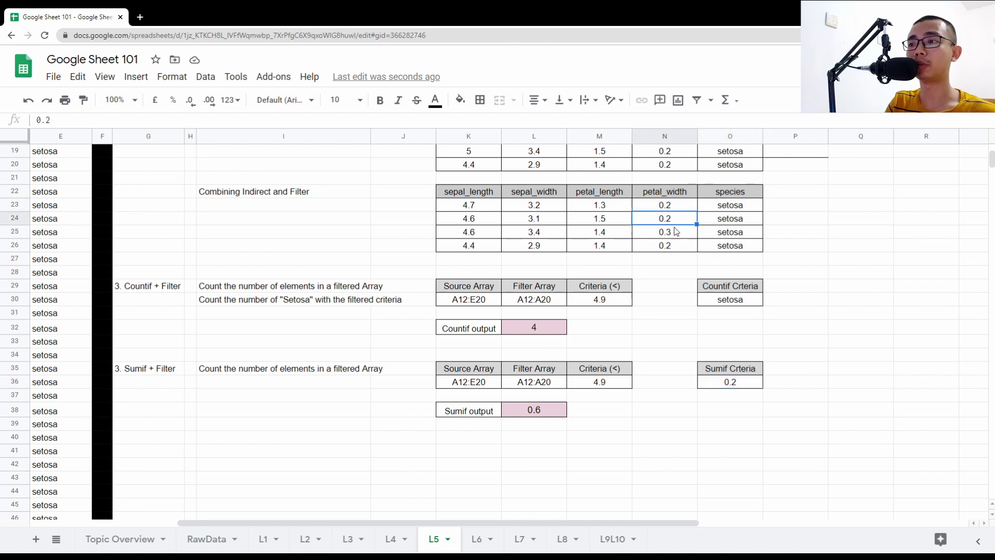
click(674, 245)
click(535, 414)
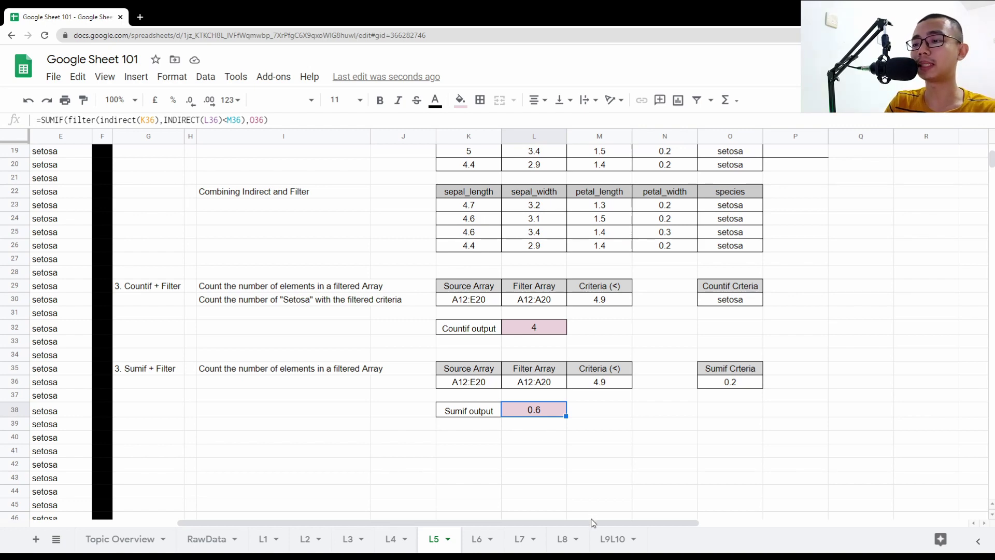
drag(573, 523, 343, 522)
scroll(341, 467, up, 6)
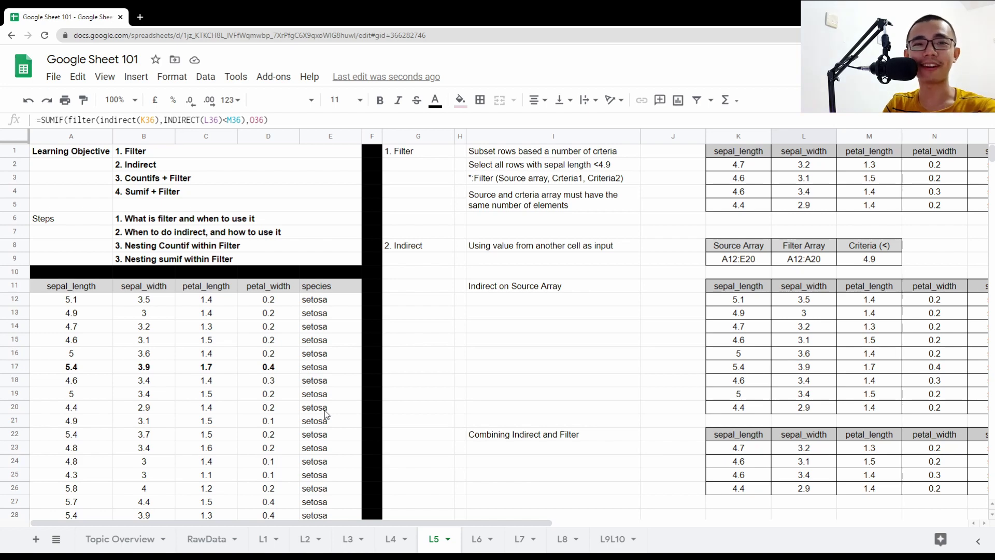
Switch to the Topic Overview sheet listing lessons 1–11 and their topics.
click(121, 539)
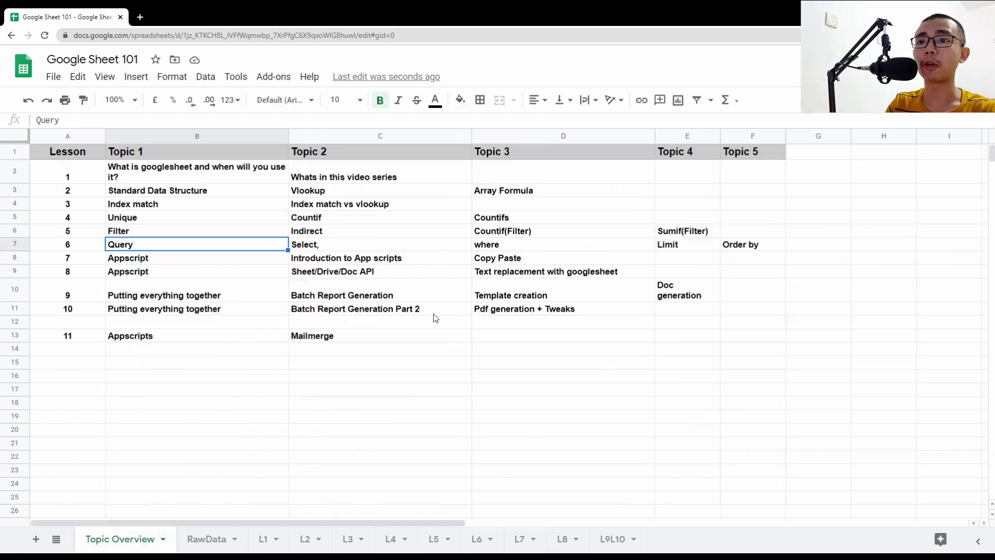